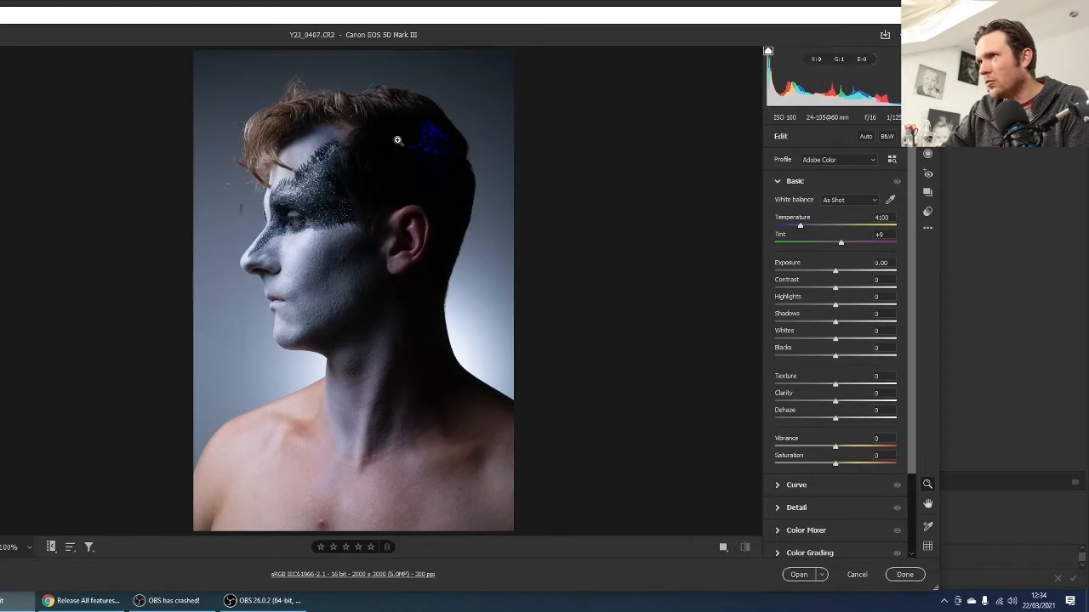
Lift the clipped dark areas of the hair by setting Shadows to +56 and Blacks to +30.
{"action": "left_click", "coordinate": [440, 156]}
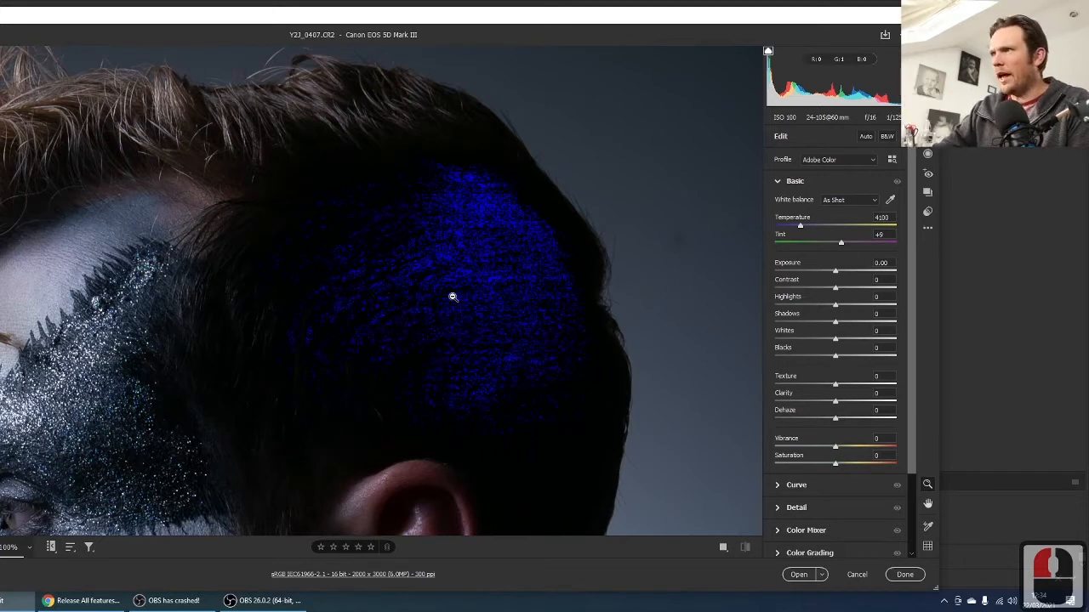
{"action": "right_click", "coordinate": [453, 296]}
{"action": "left_click", "coordinate": [399, 295]}
{"action": "left_click", "coordinate": [398, 292]}
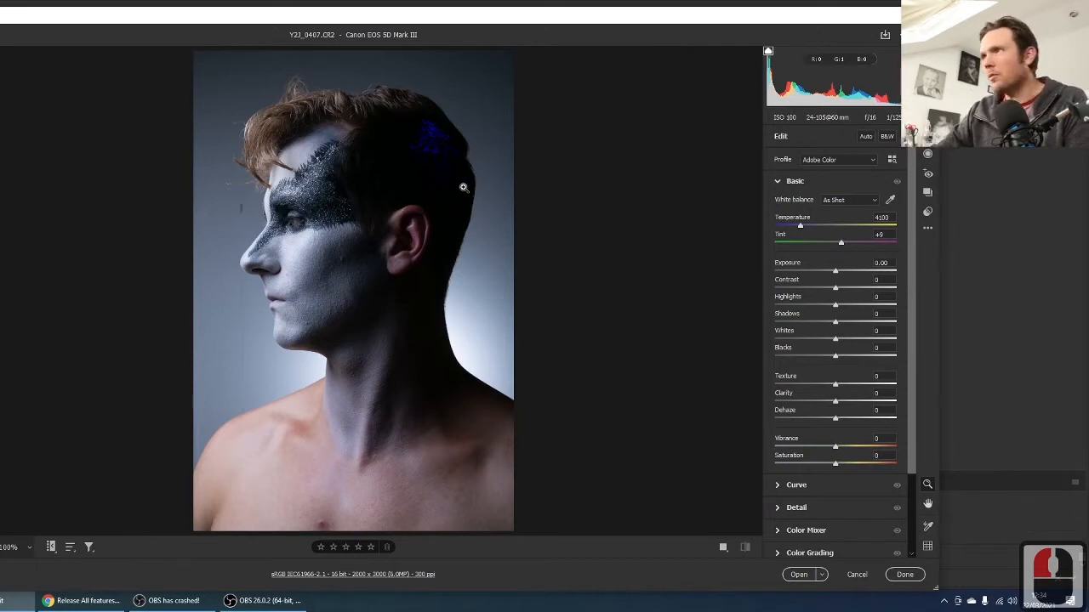
{"action": "left_click_drag", "start_coordinate": [835, 324], "coordinate": [869, 322]}
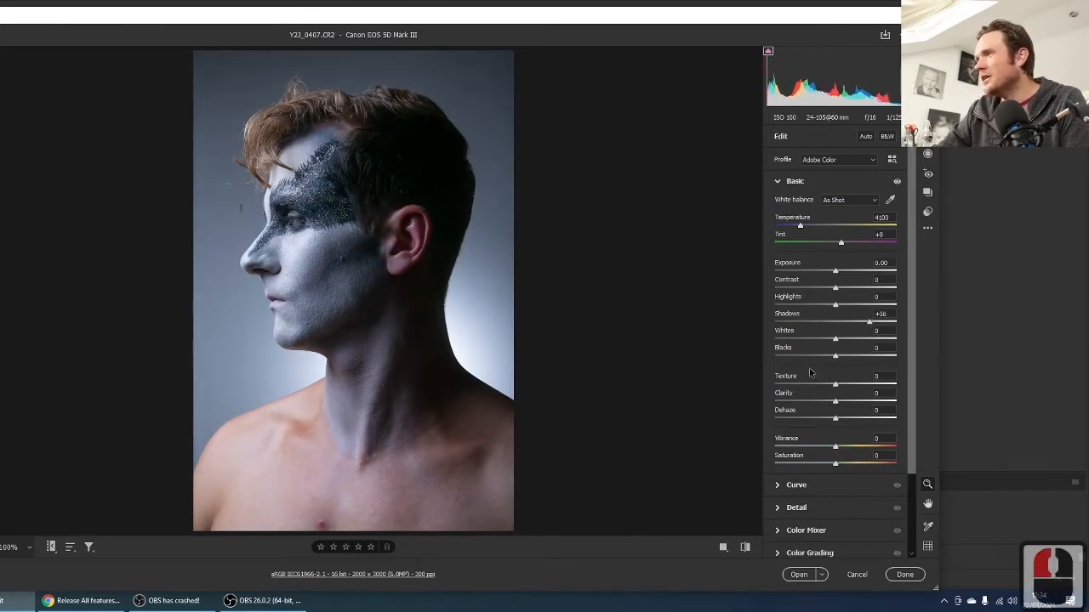
{"action": "left_click_drag", "start_coordinate": [836, 356], "coordinate": [854, 356]}
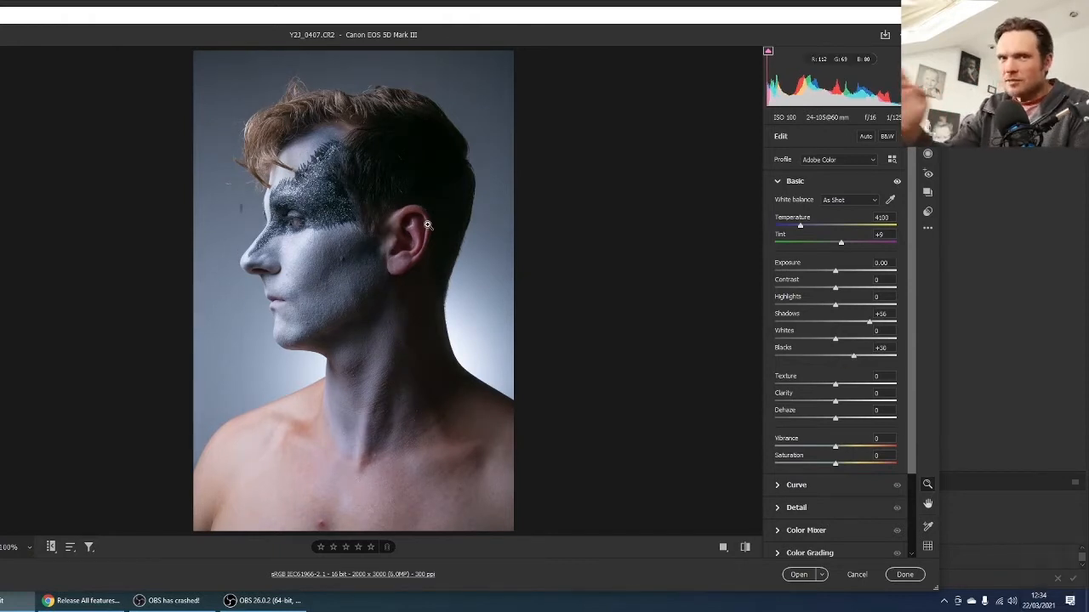
Set Highlights to -18, Whites to -14 and Contrast to +7 for the raw portrait.
{"action": "left_click_drag", "start_coordinate": [835, 304], "coordinate": [824, 305]}
{"action": "left_click_drag", "start_coordinate": [835, 339], "coordinate": [828, 340]}
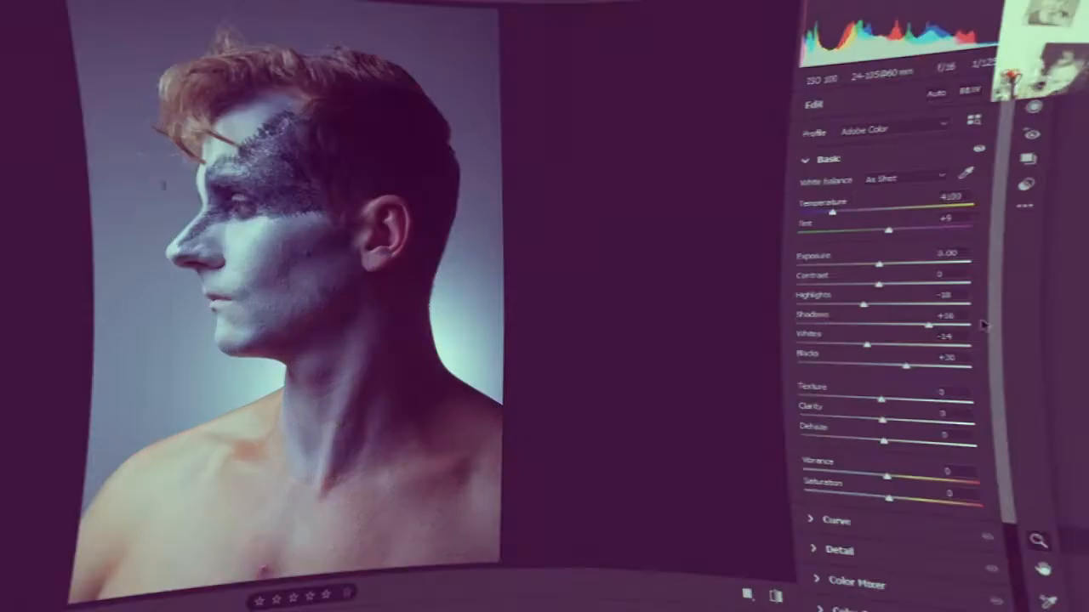
{"action": "left_click_drag", "start_coordinate": [836, 288], "coordinate": [841, 290]}
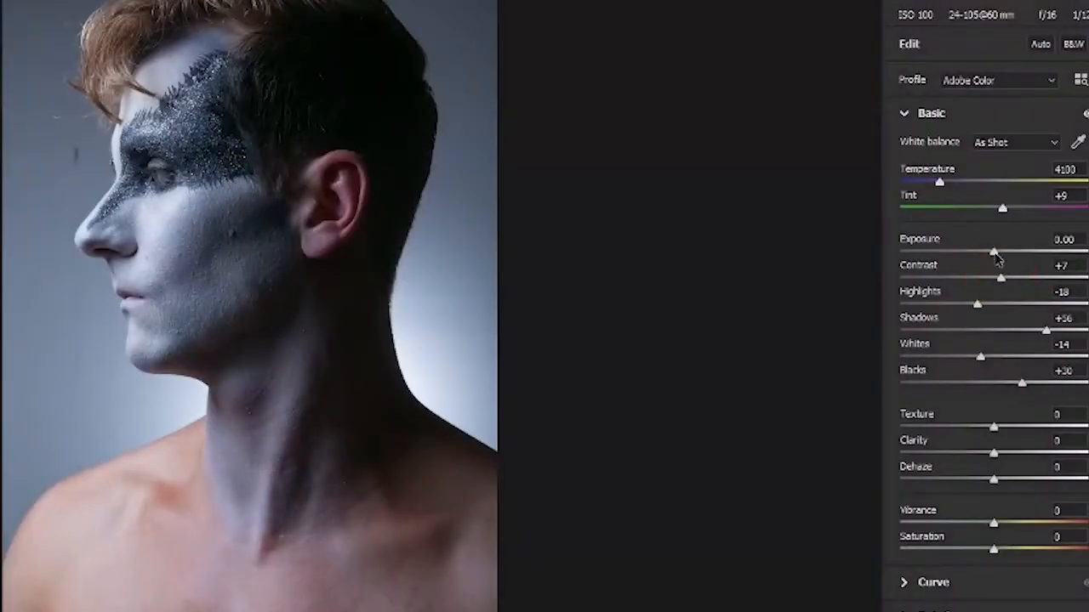
Set Exposure to +0.20 and Clarity to about +28, and open the developed portrait in Photoshop.
{"action": "left_click", "coordinate": [997, 256]}
{"action": "left_click_drag", "start_coordinate": [995, 254], "coordinate": [1004, 253]}
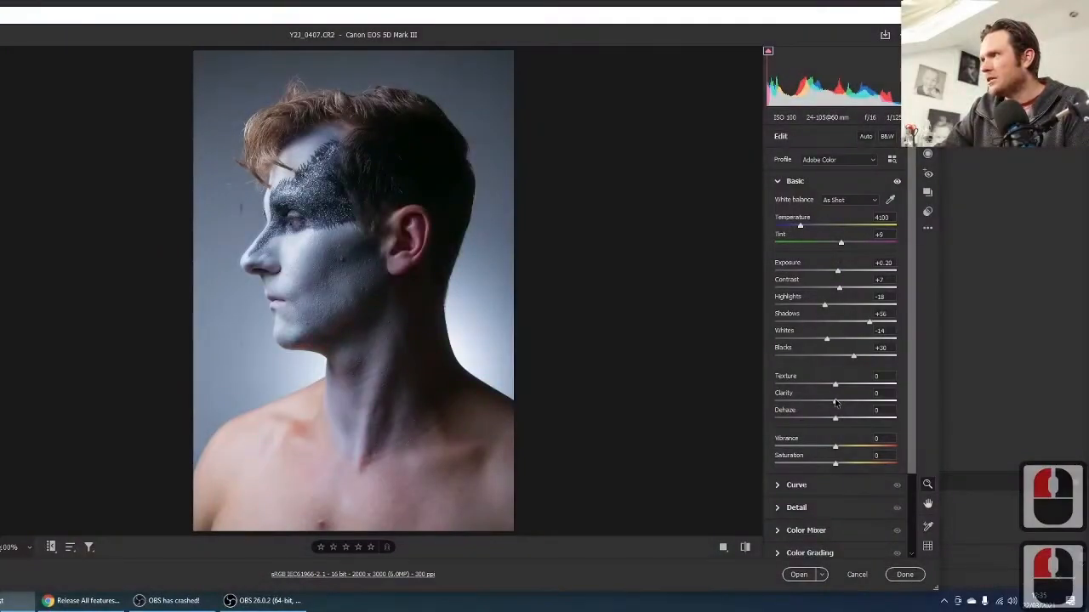
{"action": "left_click_drag", "start_coordinate": [836, 402], "coordinate": [848, 401]}
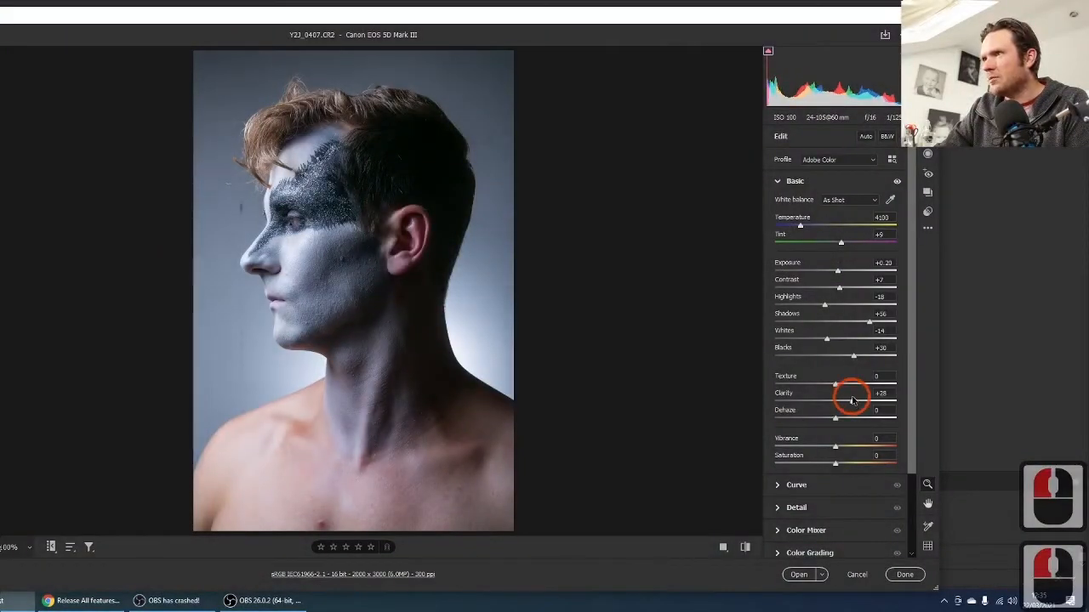
{"action": "left_click", "coordinate": [799, 574]}
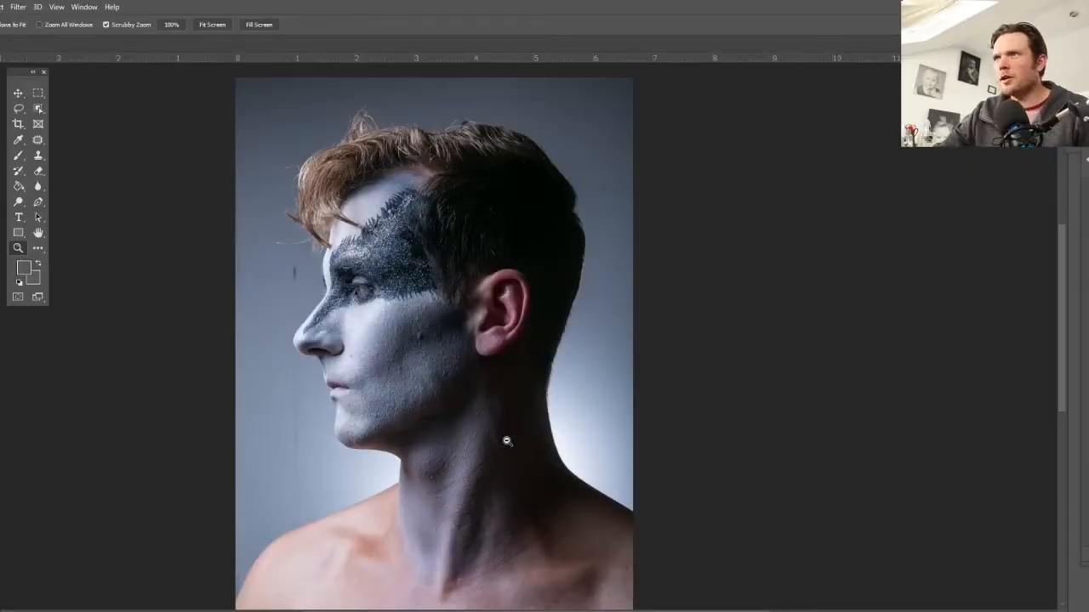
Remove the dark mark on the backdrop in front of the nose with the Patch tool, using clean backdrop beside it.
{"action": "left_click_drag", "start_coordinate": [323, 418], "coordinate": [345, 418]}
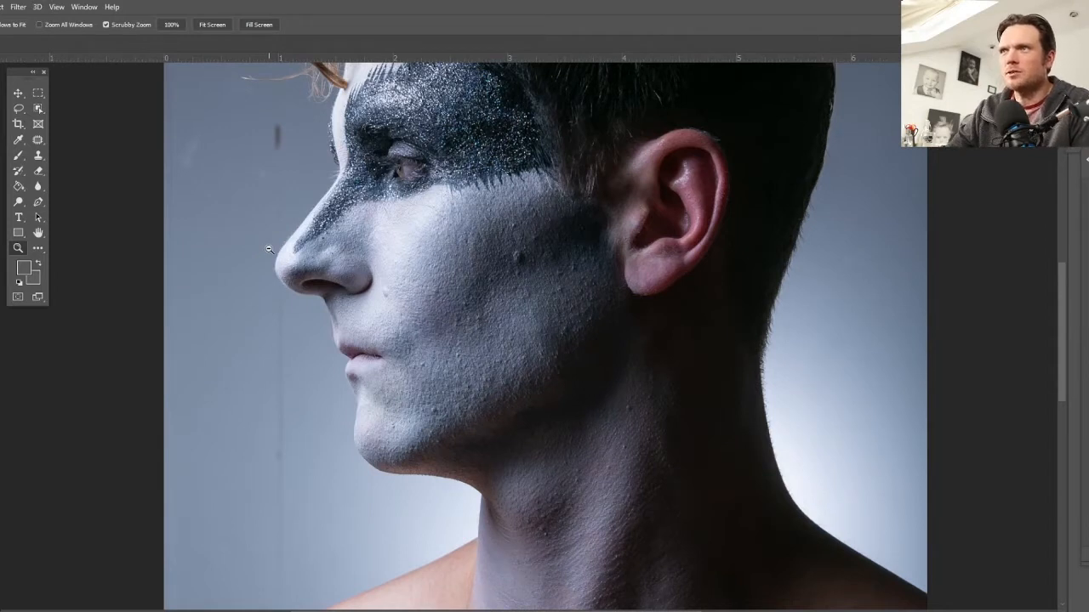
{"action": "left_click", "coordinate": [39, 141]}
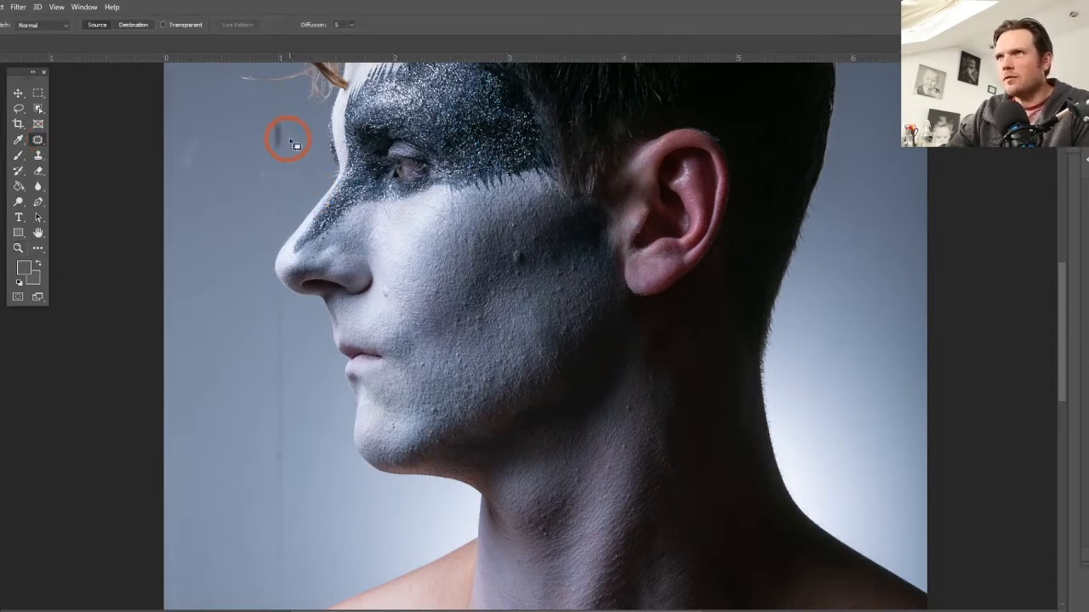
{"action": "mouse_move", "coordinate": [289, 162]}
{"action": "left_mouse_down"}
{"action": "mouse_move", "coordinate": [257, 119]}
{"action": "mouse_move", "coordinate": [293, 133]}
{"action": "mouse_move", "coordinate": [229, 129]}
{"action": "mouse_move", "coordinate": [296, 180]}
{"action": "left_mouse_up"}
{"action": "left_click_drag", "start_coordinate": [273, 228], "coordinate": [279, 148]}
{"action": "left_click_drag", "start_coordinate": [265, 202], "coordinate": [211, 215]}
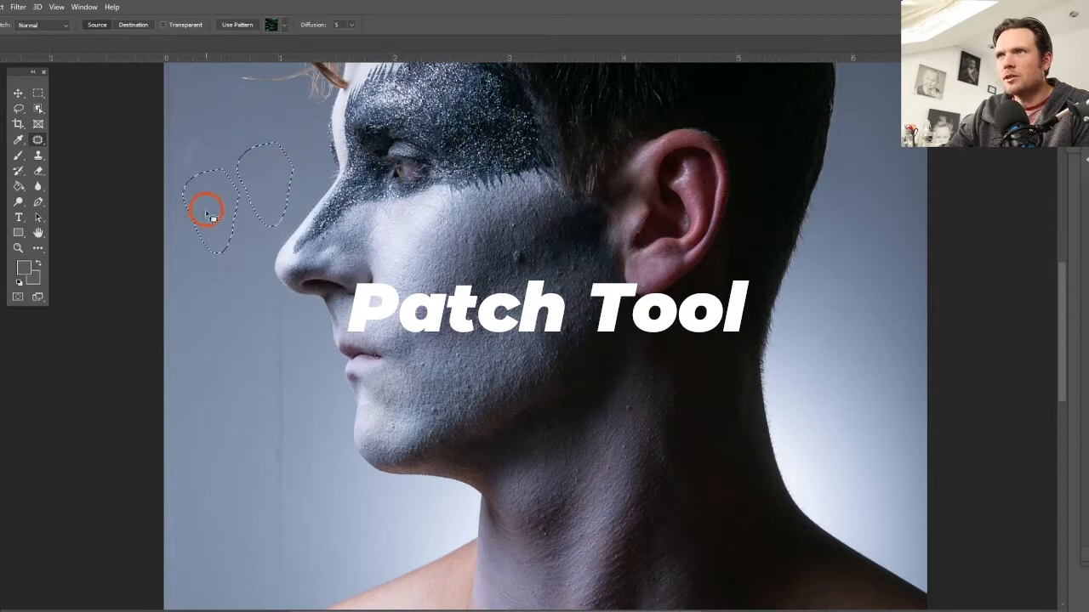
Patch out the vertical line on the backdrop below the nose and the blemishes on the backdrop behind the head.
{"action": "mouse_move", "coordinate": [293, 300]}
{"action": "left_mouse_down"}
{"action": "mouse_move", "coordinate": [292, 506]}
{"action": "mouse_move", "coordinate": [277, 585]}
{"action": "mouse_move", "coordinate": [264, 446]}
{"action": "left_mouse_up"}
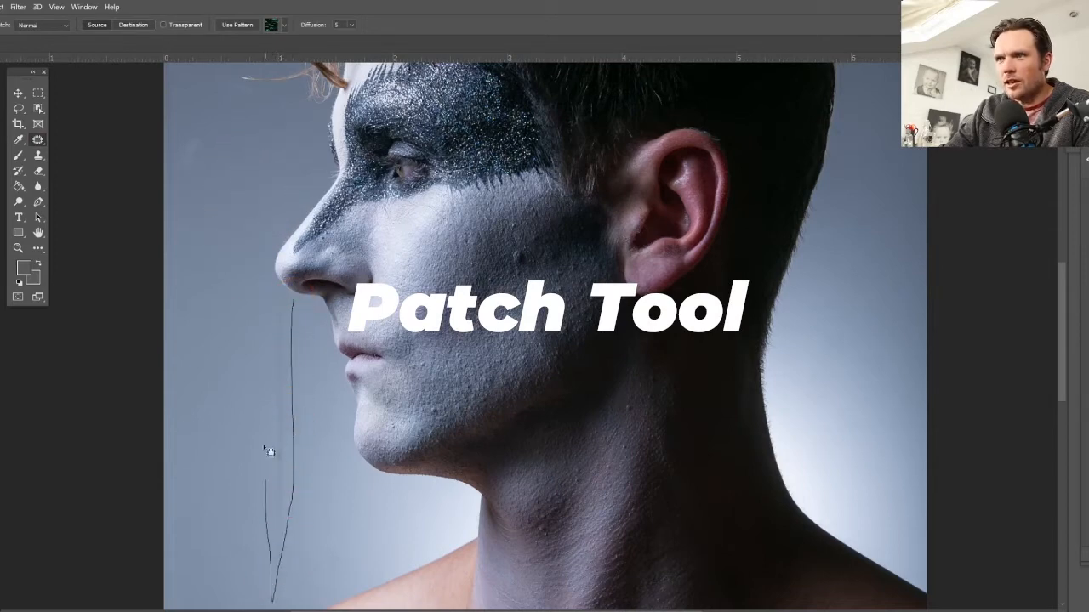
{"action": "left_click_drag", "start_coordinate": [288, 298], "coordinate": [288, 300]}
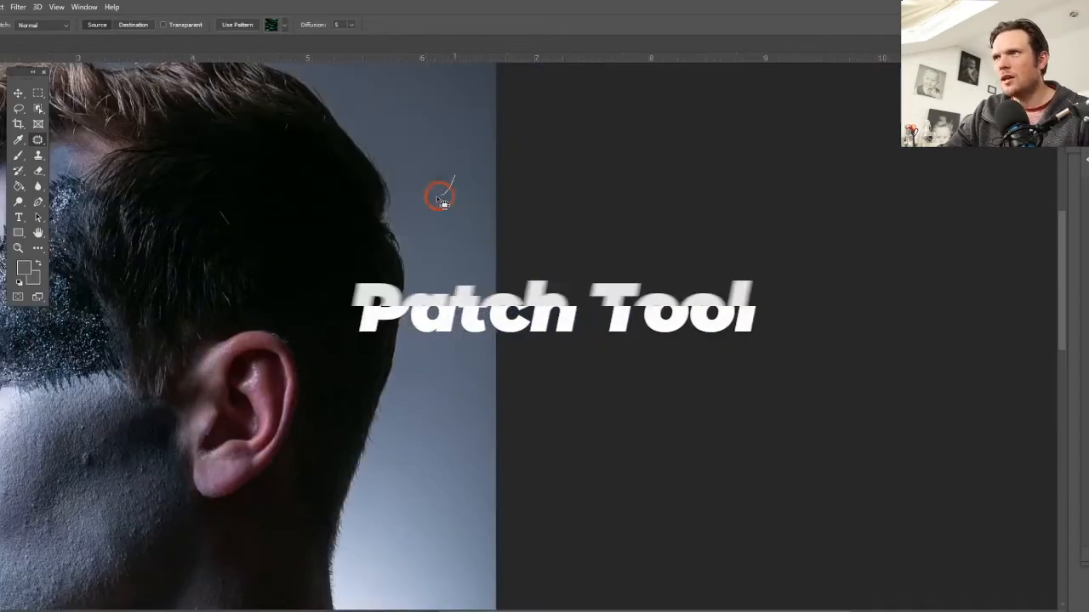
{"action": "mouse_move", "coordinate": [438, 194]}
{"action": "left_mouse_down"}
{"action": "mouse_move", "coordinate": [459, 167]}
{"action": "mouse_move", "coordinate": [456, 177]}
{"action": "left_mouse_up"}
{"action": "mouse_move", "coordinate": [438, 182]}
{"action": "left_mouse_down"}
{"action": "mouse_move", "coordinate": [446, 234]}
{"action": "mouse_move", "coordinate": [469, 220]}
{"action": "left_mouse_up"}
{"action": "left_click_drag", "start_coordinate": [435, 143], "coordinate": [468, 306]}
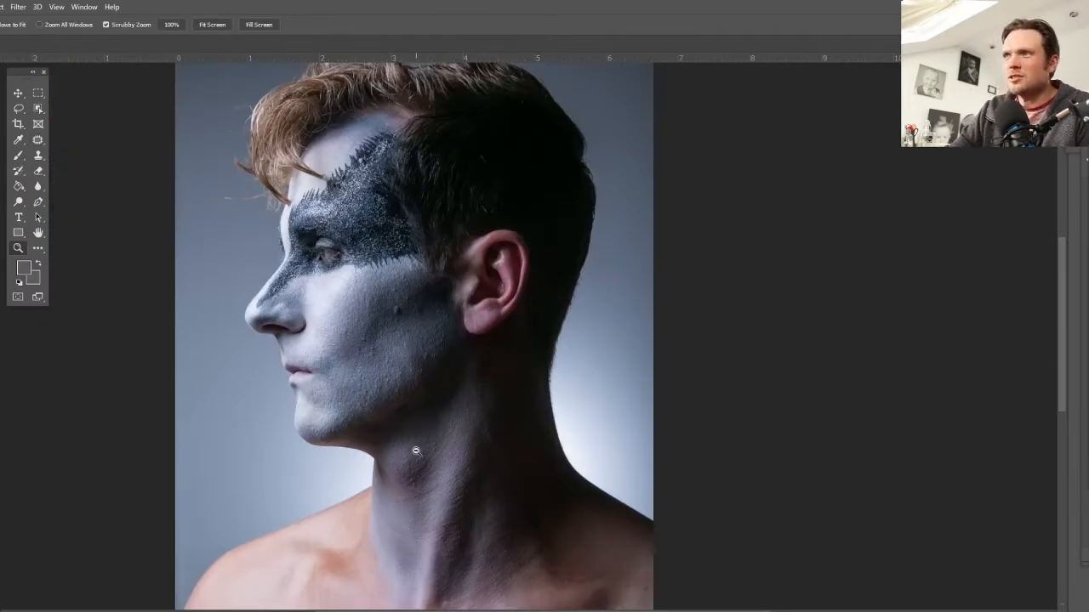
Correct the ear's color with Selective Color, lowering Magenta in the Reds and Black in the Magentas.
{"action": "left_click", "coordinate": [0, 7]}
{"action": "mouse_move", "coordinate": [7, 38]}
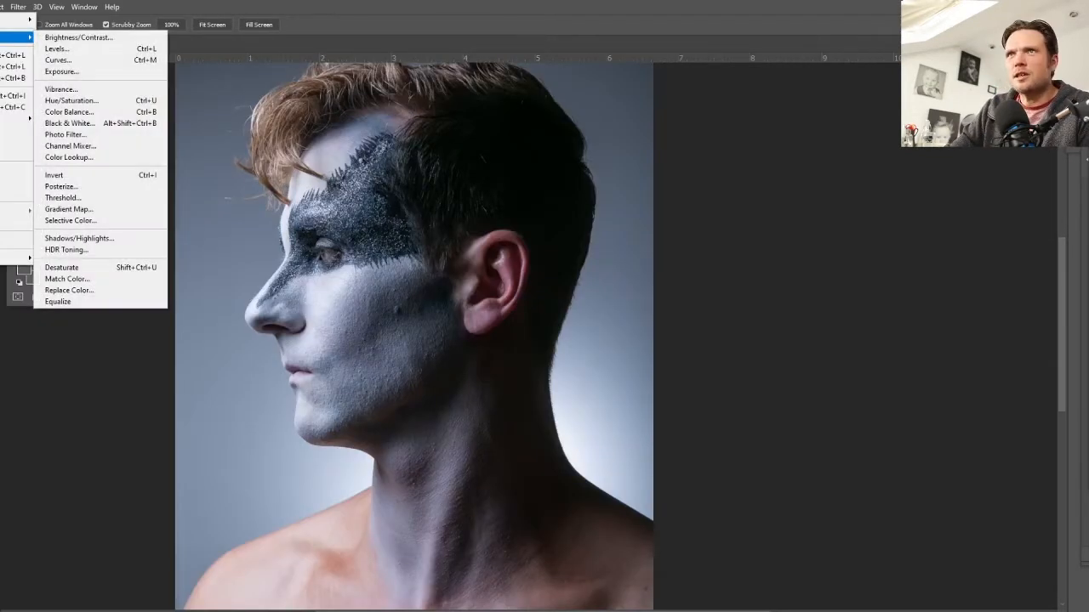
{"action": "left_click", "coordinate": [134, 222]}
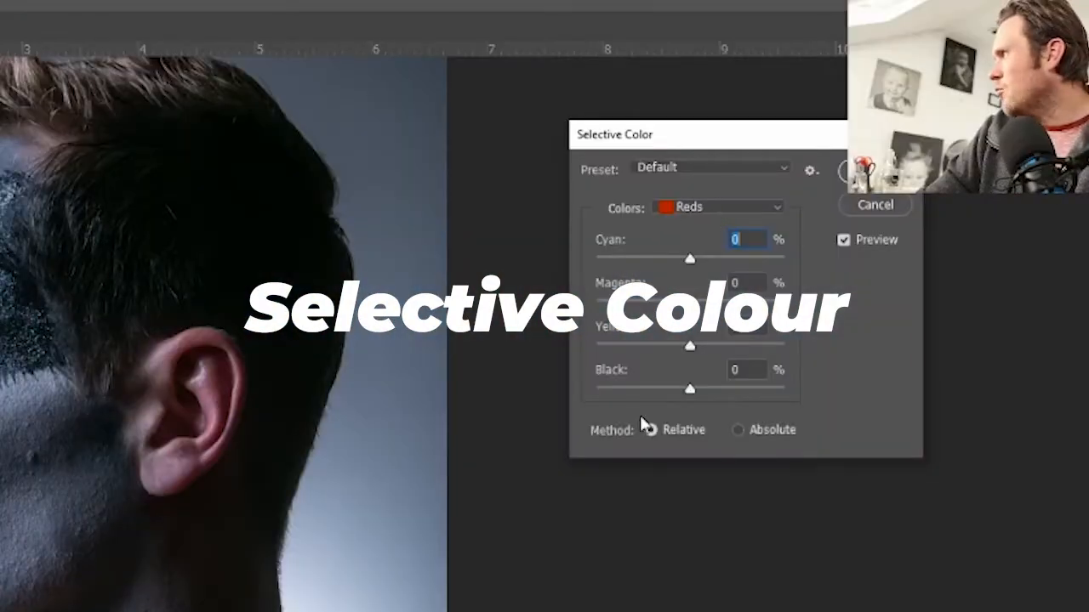
{"action": "left_click_drag", "start_coordinate": [690, 302], "coordinate": [665, 317]}
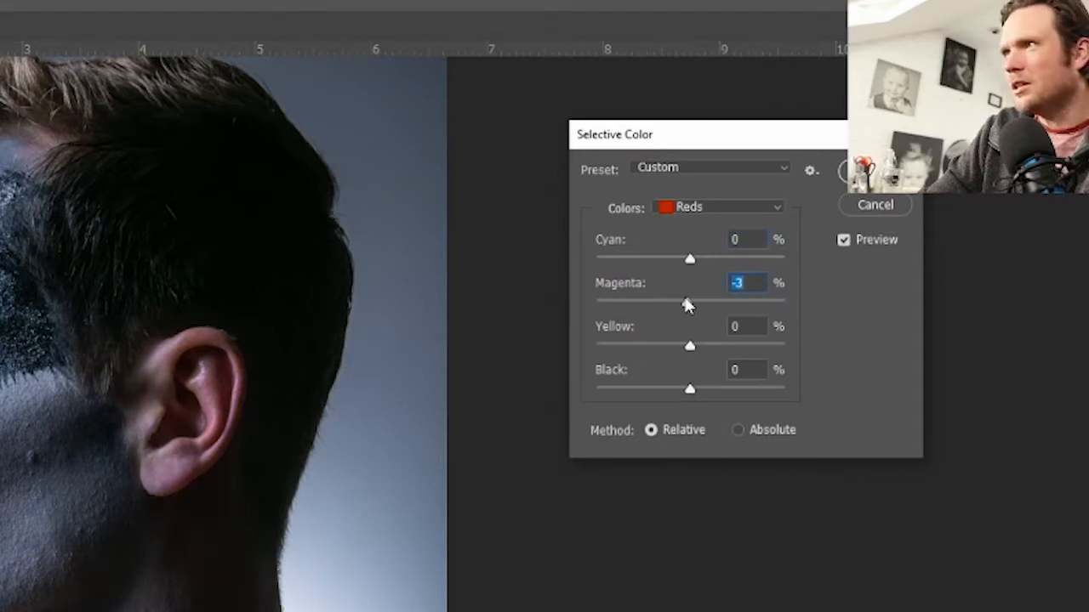
{"action": "left_click_drag", "start_coordinate": [688, 304], "coordinate": [664, 306]}
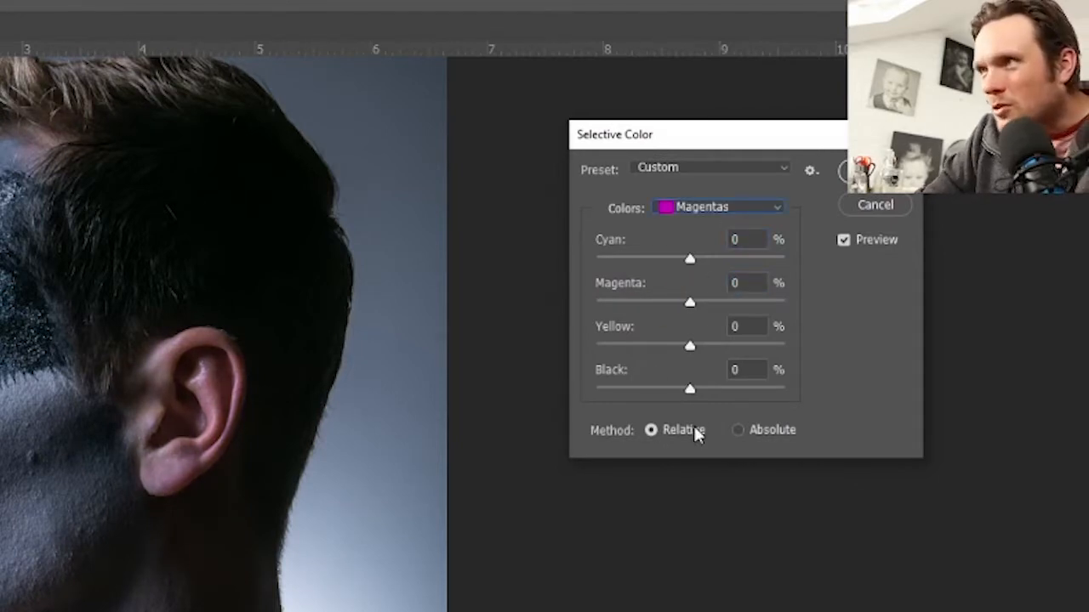
{"action": "left_click_drag", "start_coordinate": [690, 388], "coordinate": [533, 407]}
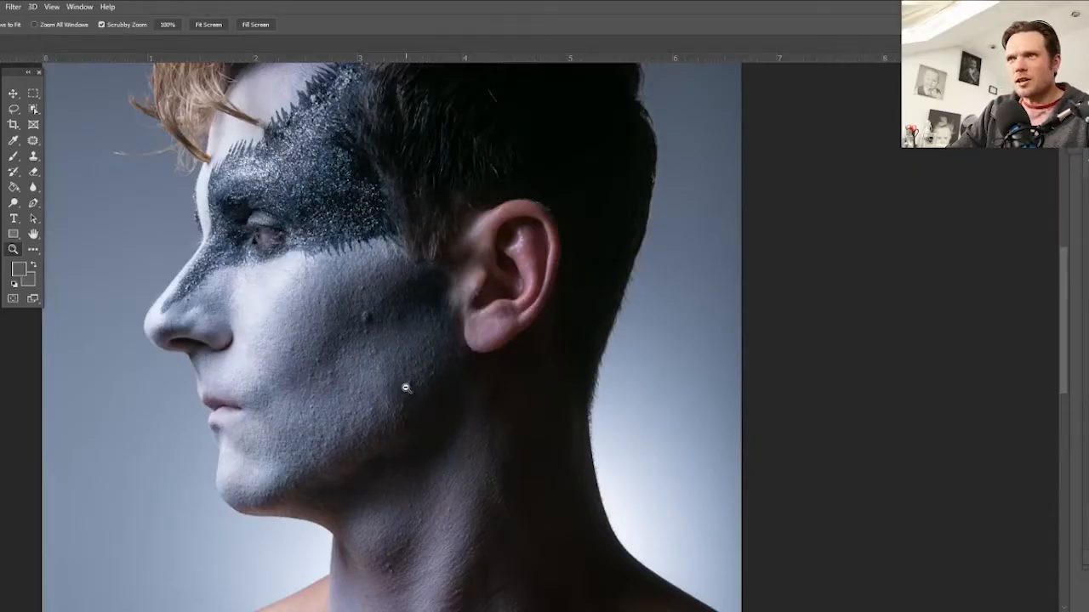
Clone the painted forehead skin up to the hairline with the Clone Stamp at 28% opacity.
{"action": "mouse_move", "coordinate": [407, 384]}
{"action": "left_mouse_down"}
{"action": "mouse_move", "coordinate": [418, 382]}
{"action": "mouse_move", "coordinate": [392, 382]}
{"action": "mouse_move", "coordinate": [403, 396]}
{"action": "left_mouse_up"}
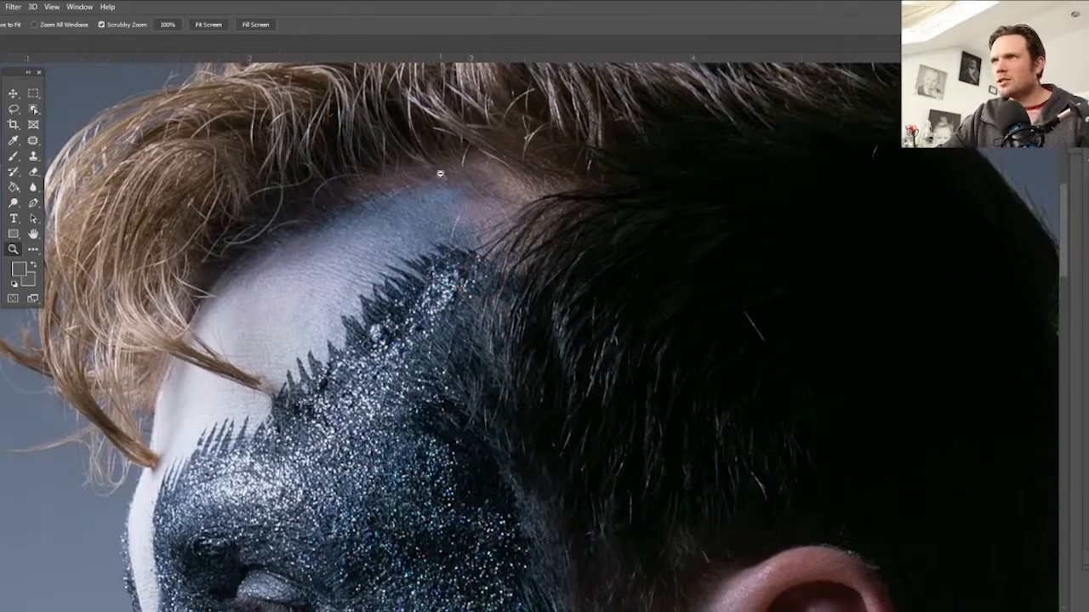
{"action": "left_click", "coordinate": [38, 155]}
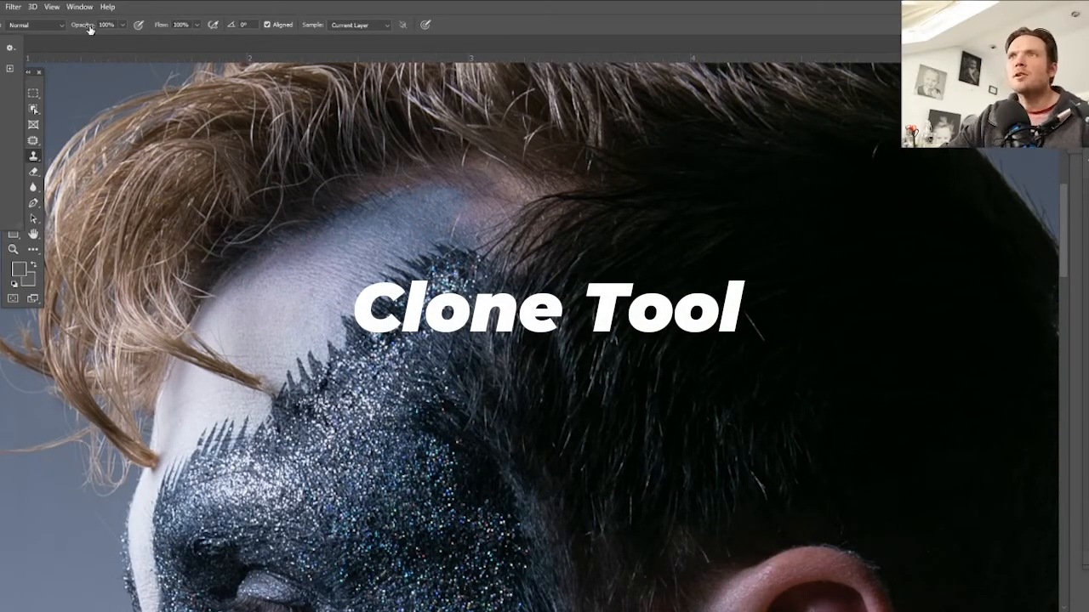
{"action": "left_click_drag", "start_coordinate": [81, 25], "coordinate": [60, 29]}
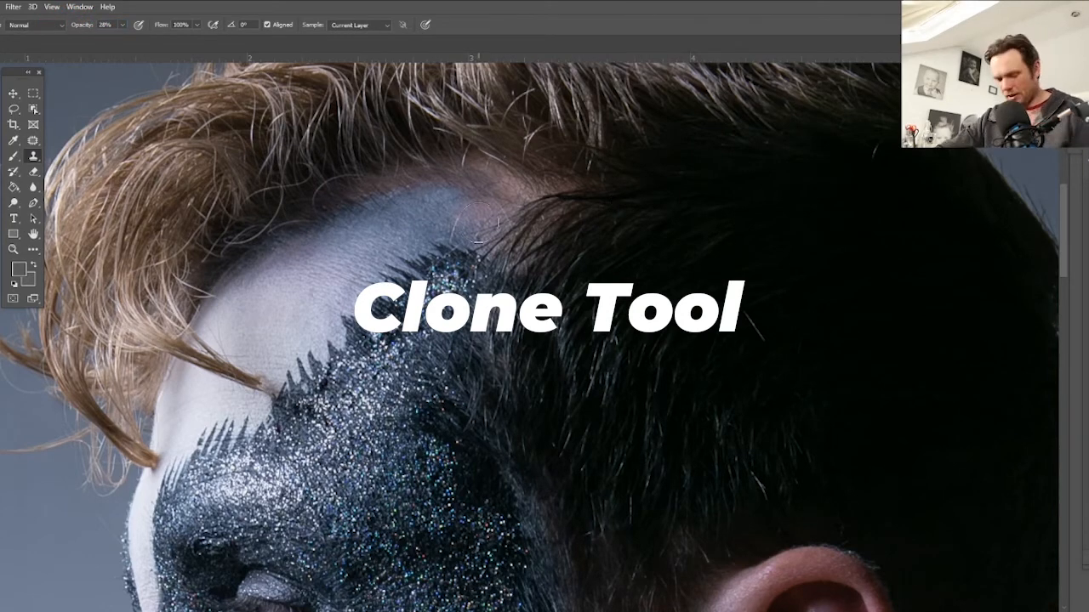
{"action": "left_click", "coordinate": [370, 229], "text": "alt"}
{"action": "left_click", "coordinate": [401, 202]}
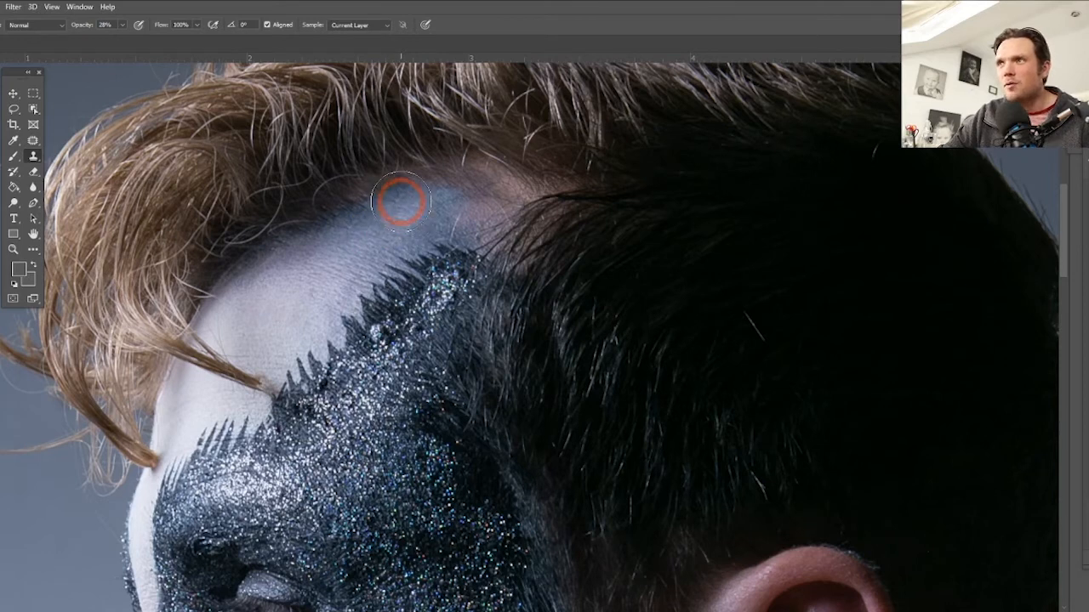
{"action": "left_click", "coordinate": [413, 199]}
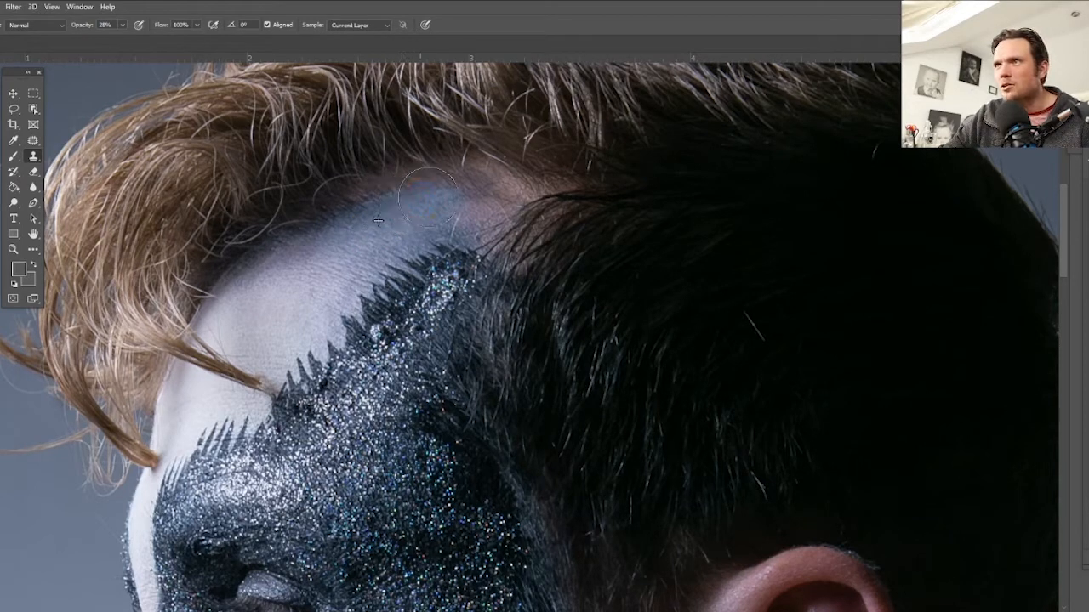
Clone dark hair over the bare skin patch at the temple hairline.
{"action": "left_click", "coordinate": [661, 192], "text": "alt"}
{"action": "left_click_drag", "start_coordinate": [608, 191], "coordinate": [528, 177]}
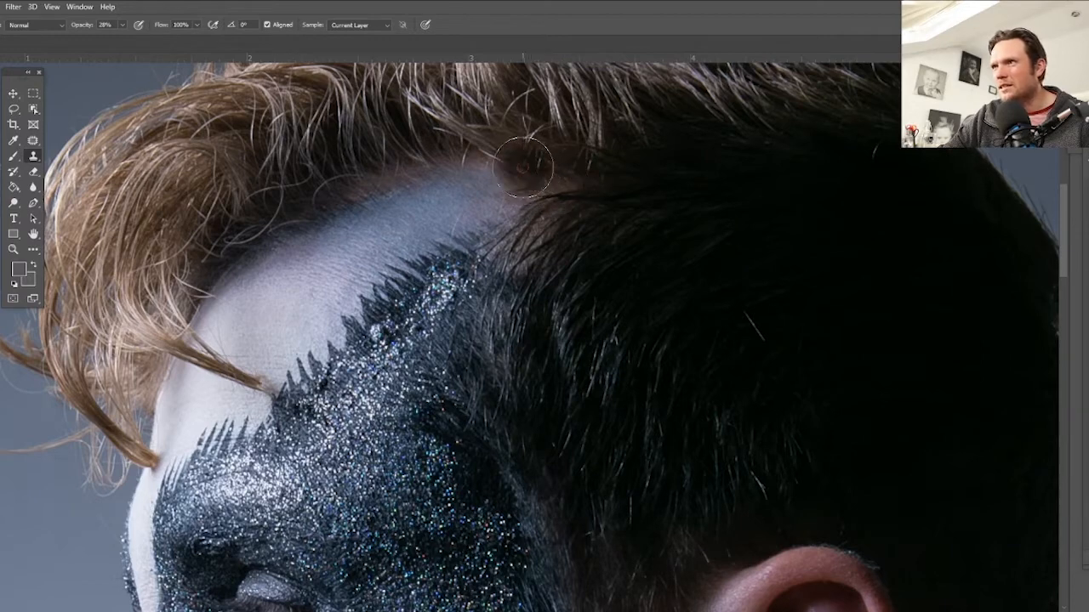
{"action": "left_click", "coordinate": [554, 190]}
{"action": "left_click", "coordinate": [513, 145]}
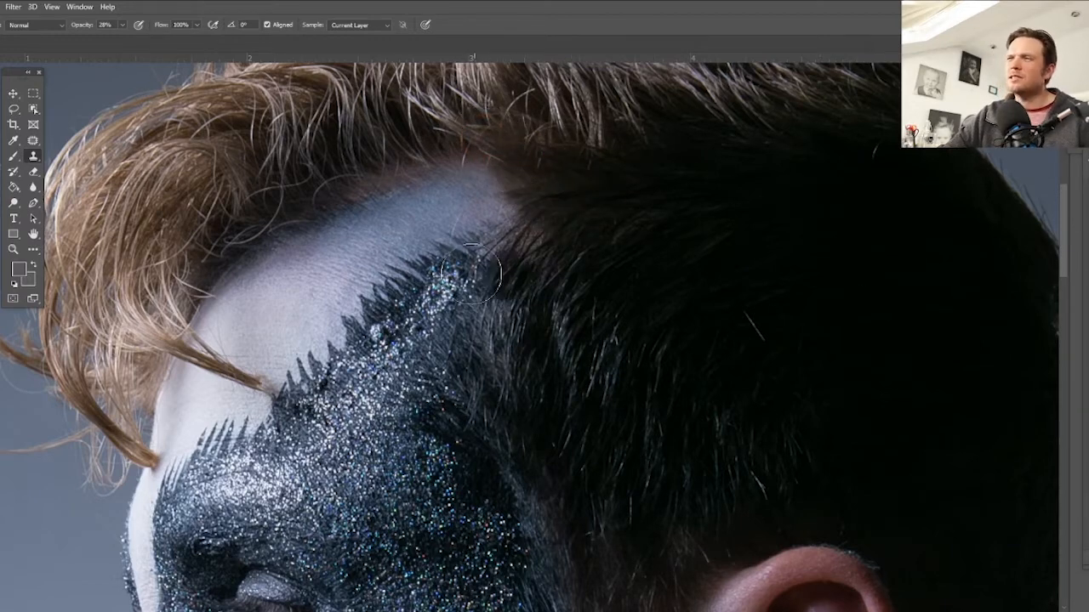
Set the Clone Stamp opacity to 13% and blend the edge between the forehead and the dark hair.
{"action": "key", "text": "1"}
{"action": "key", "text": "3"}
{"action": "left_click", "coordinate": [503, 158]}
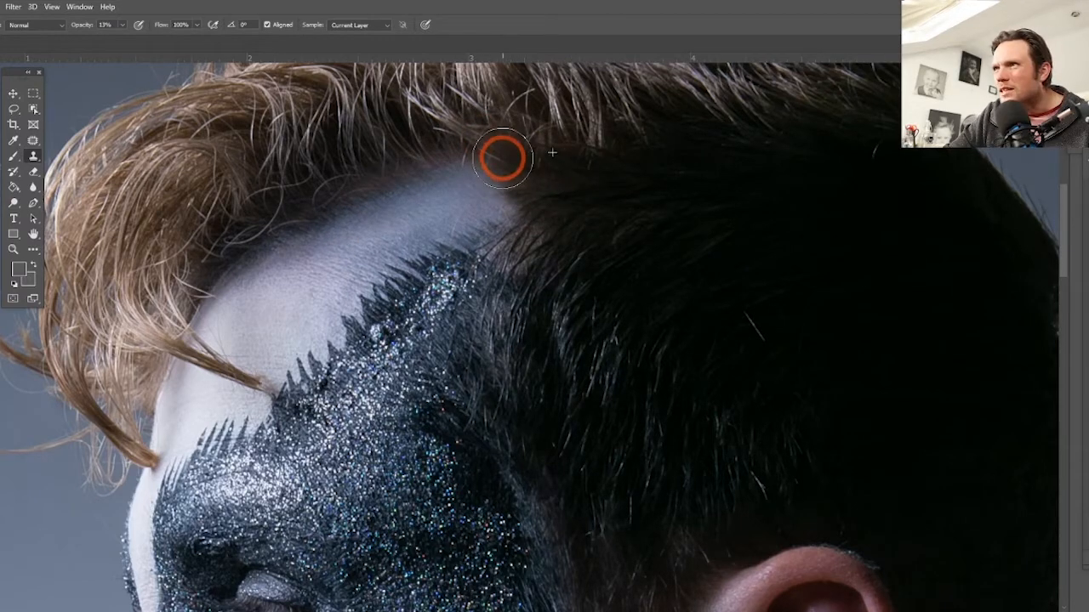
{"action": "left_click", "coordinate": [493, 153]}
{"action": "left_click", "coordinate": [525, 173]}
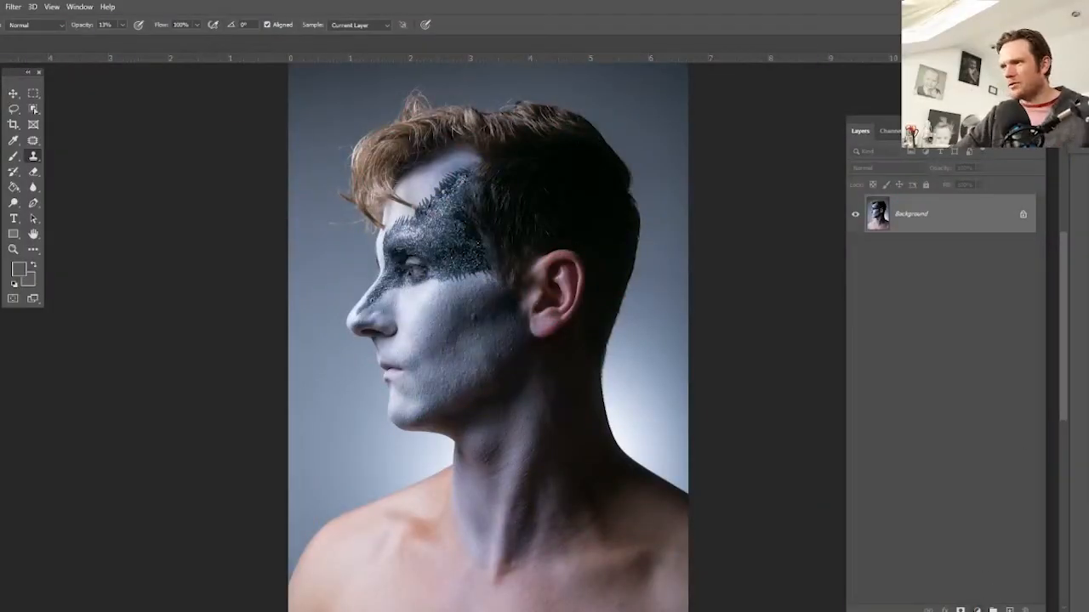
Add a Levels adjustment layer and set its white input level to 32 to brighten the dark hair strongly.
{"action": "left_click", "coordinate": [976, 610]}
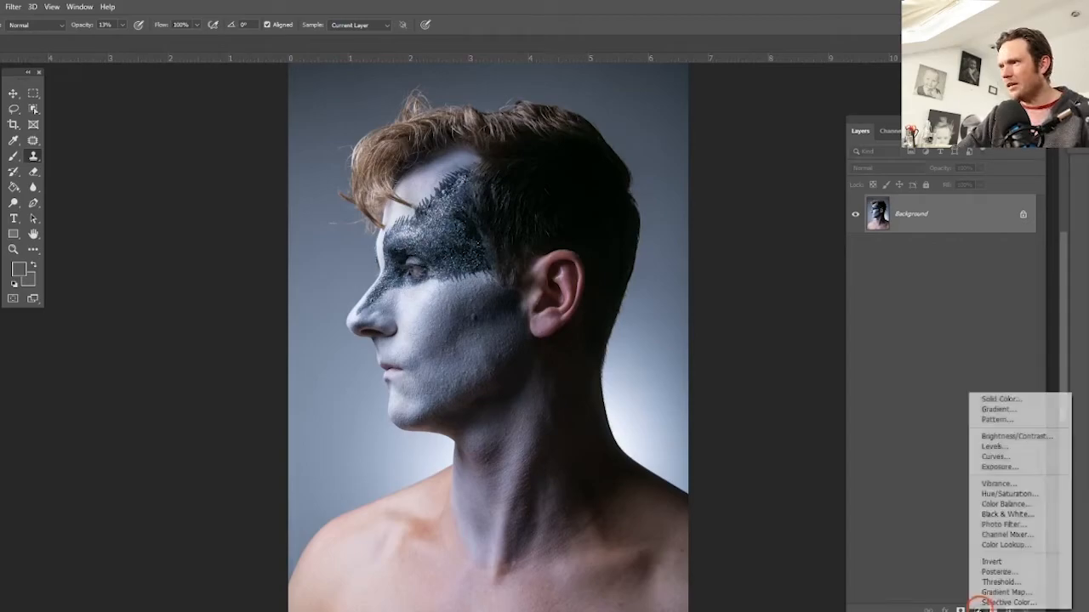
{"action": "left_click", "coordinate": [1018, 448]}
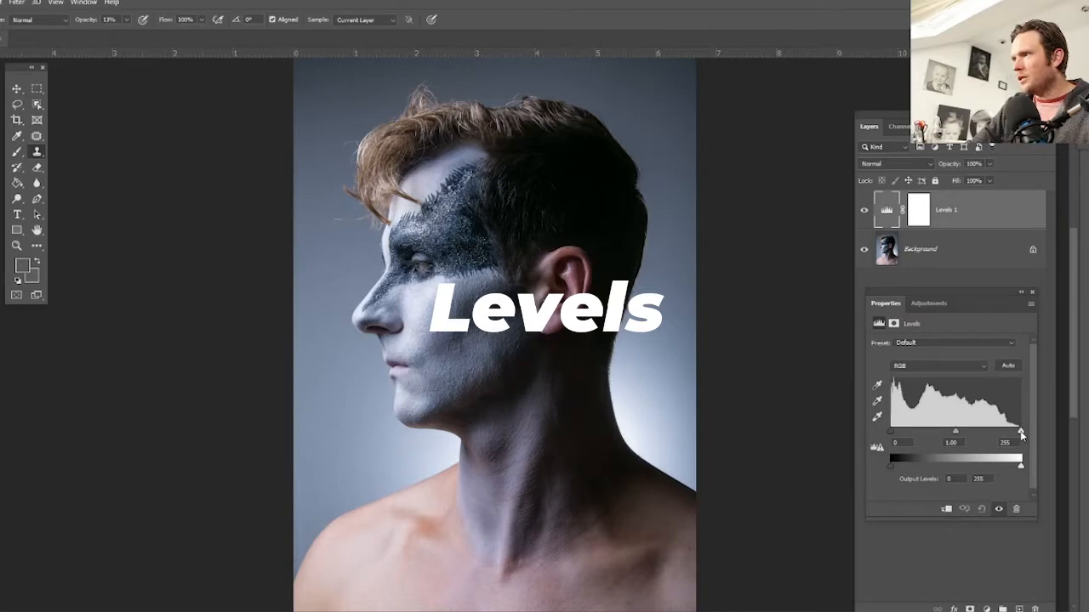
{"action": "left_click_drag", "start_coordinate": [1021, 434], "coordinate": [907, 432]}
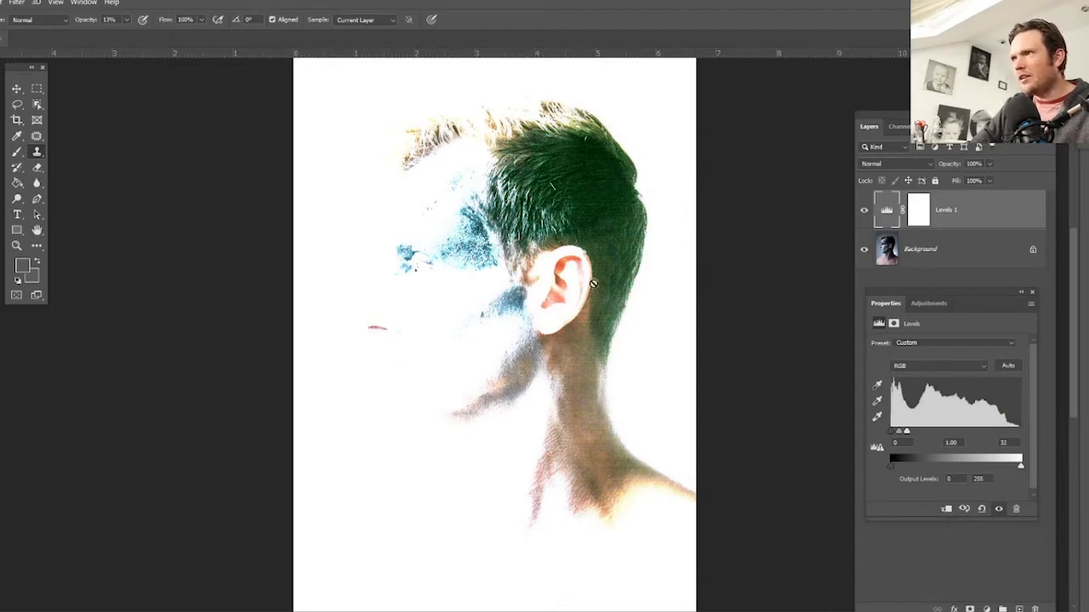
On the Background layer, clone lit hair strands over the dark hair above the ear with the Clone Stamp at 25% opacity.
{"action": "left_click", "coordinate": [972, 250]}
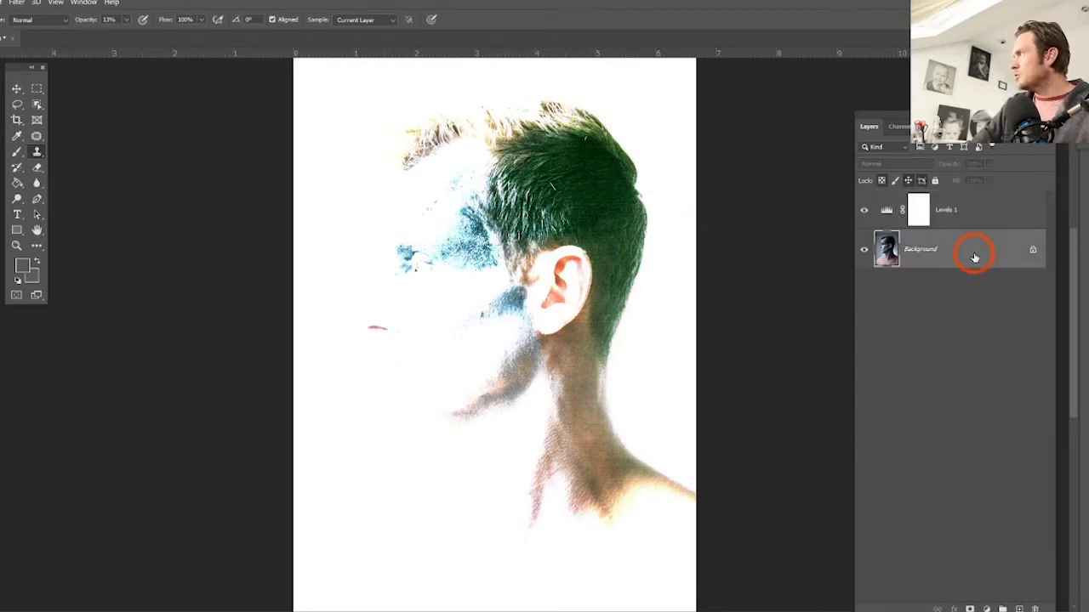
{"action": "left_click", "coordinate": [16, 246]}
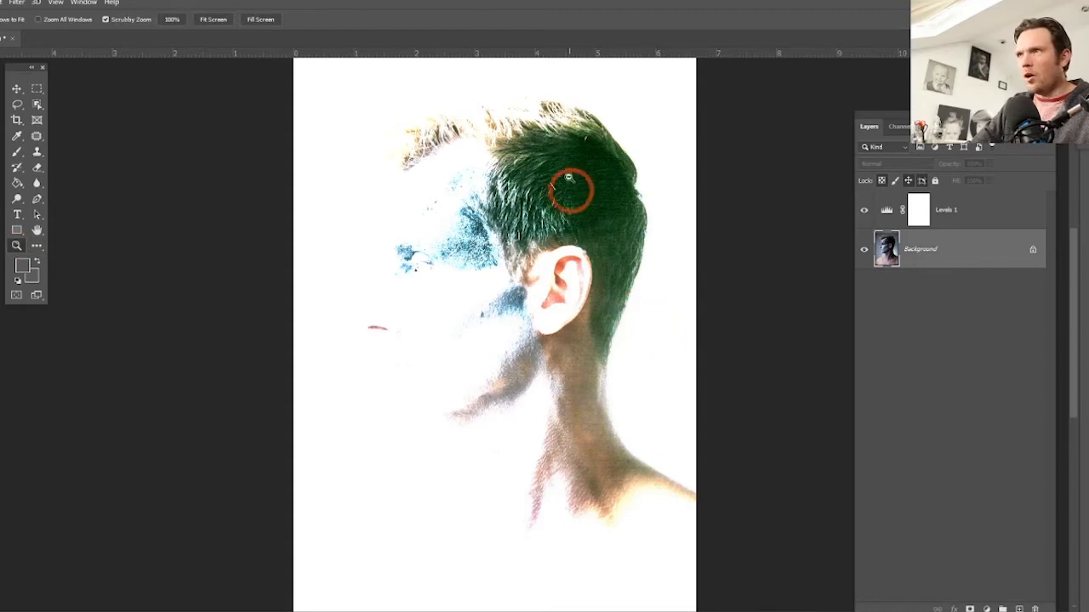
{"action": "left_click", "coordinate": [569, 205]}
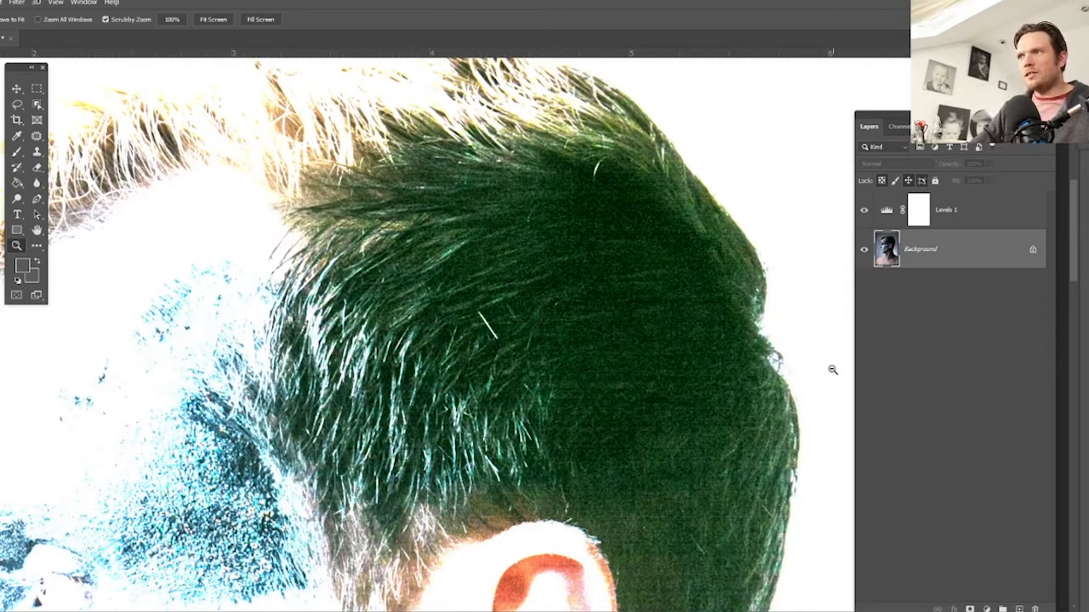
{"action": "key", "text": "s"}
{"action": "left_click", "coordinate": [359, 384], "text": "alt"}
{"action": "left_click", "coordinate": [452, 326]}
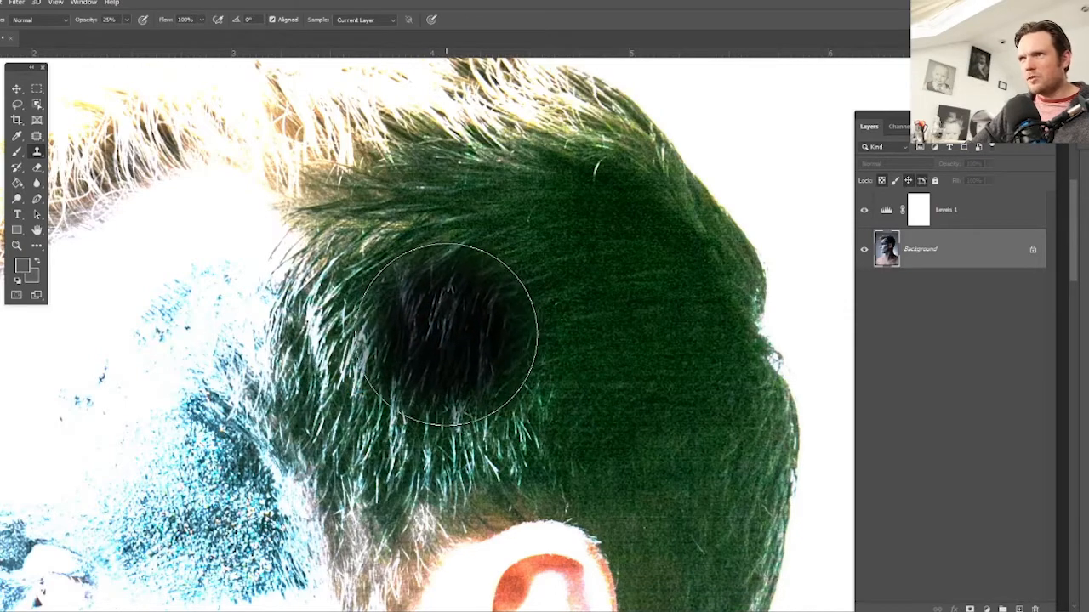
{"action": "left_click_drag", "start_coordinate": [432, 345], "coordinate": [493, 359]}
{"action": "left_click_drag", "start_coordinate": [508, 442], "coordinate": [513, 468]}
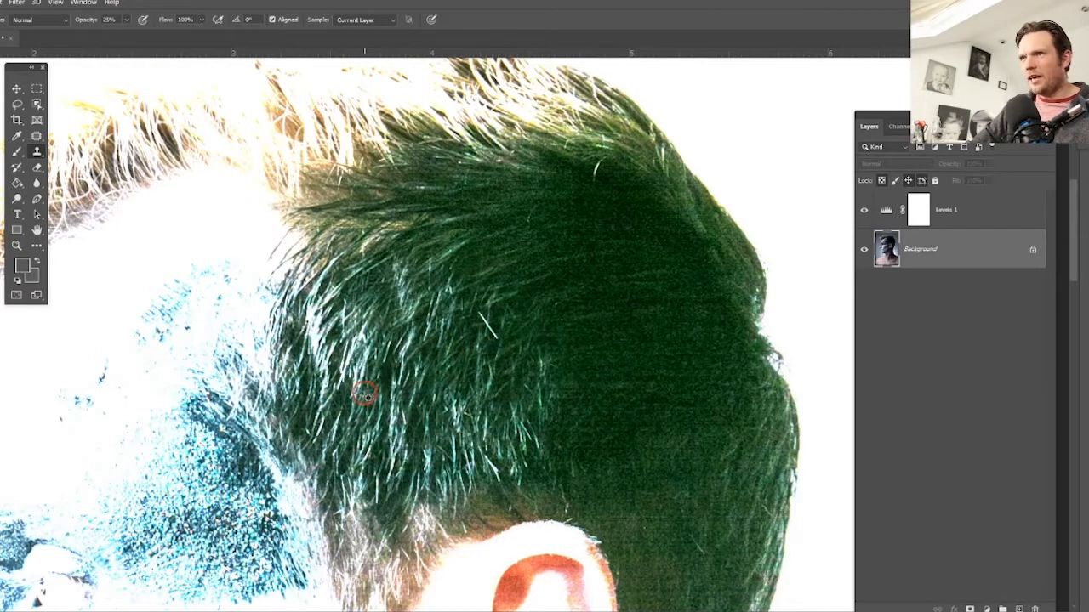
Extend the cloned hair texture towards the back of the head, and delete the Levels adjustment layer.
{"action": "left_click", "coordinate": [366, 394], "text": "alt"}
{"action": "left_click", "coordinate": [531, 418]}
{"action": "left_click", "coordinate": [380, 420], "text": "alt"}
{"action": "left_click_drag", "start_coordinate": [490, 351], "coordinate": [516, 318]}
{"action": "left_click", "coordinate": [523, 304]}
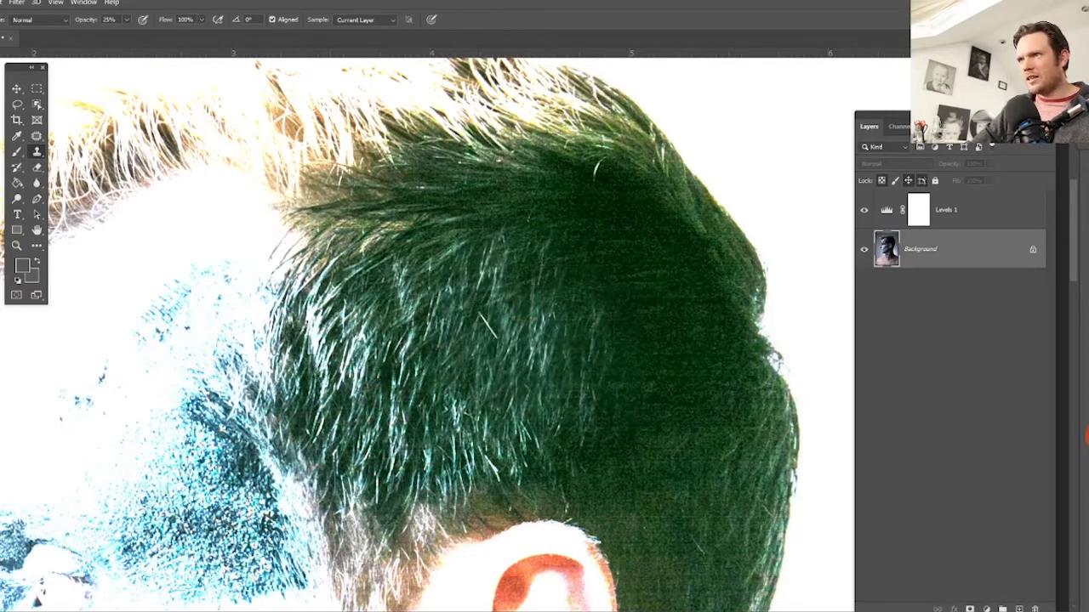
{"action": "left_click", "coordinate": [522, 485]}
{"action": "left_click", "coordinate": [499, 332]}
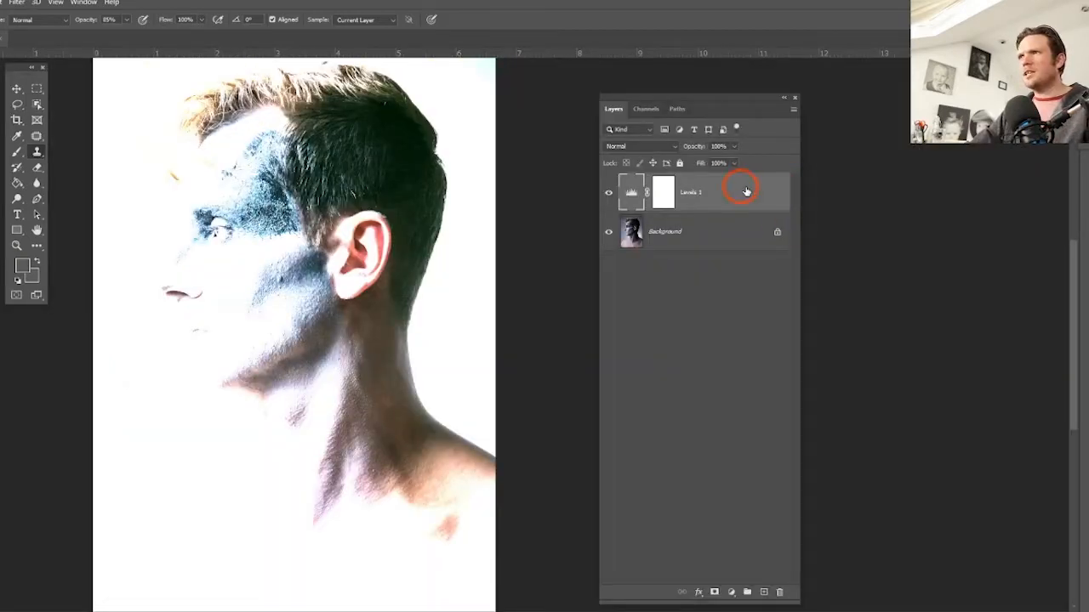
{"action": "key", "text": "Delete"}
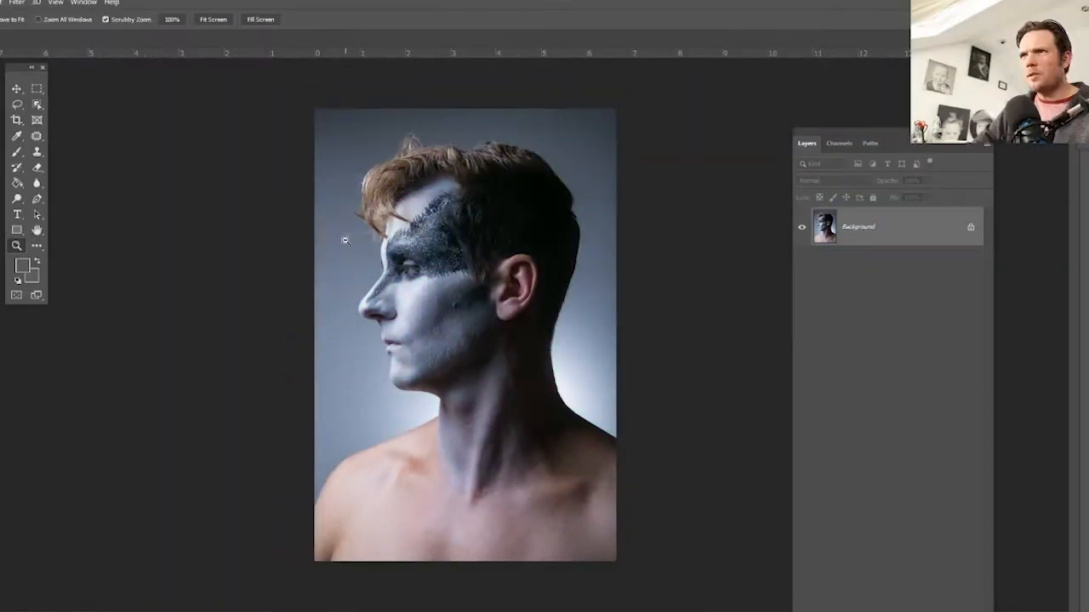
Patch out the long stray hair strand in front of the forehead with clean backdrop and smooth the area around it.
{"action": "left_click_drag", "start_coordinate": [378, 283], "coordinate": [435, 292]}
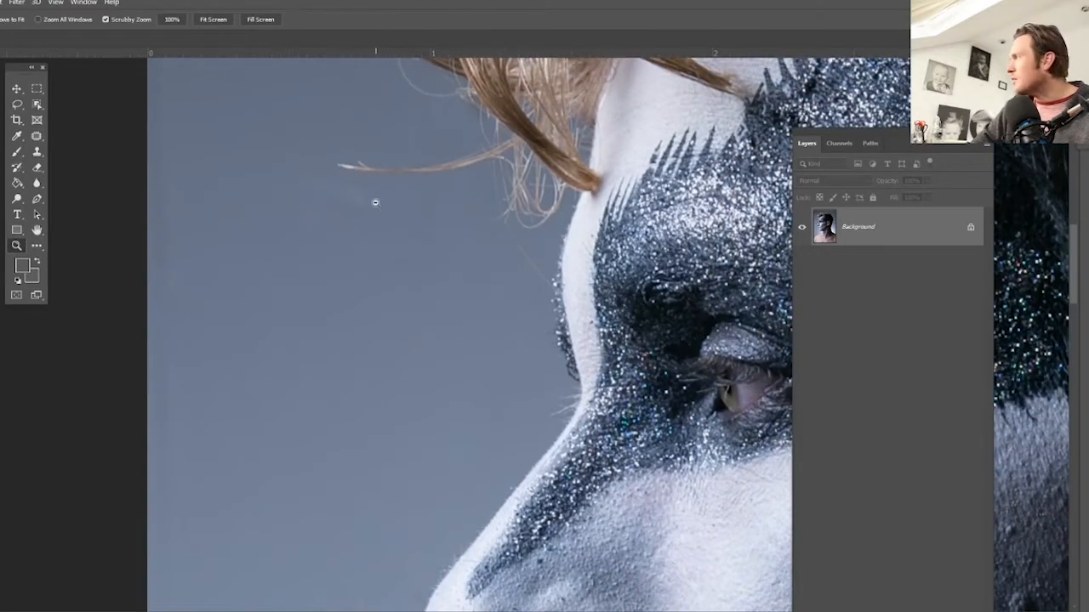
{"action": "left_click", "coordinate": [36, 136]}
{"action": "mouse_move", "coordinate": [431, 188]}
{"action": "left_mouse_down"}
{"action": "mouse_move", "coordinate": [347, 190]}
{"action": "mouse_move", "coordinate": [312, 167]}
{"action": "mouse_move", "coordinate": [429, 159]}
{"action": "left_mouse_up"}
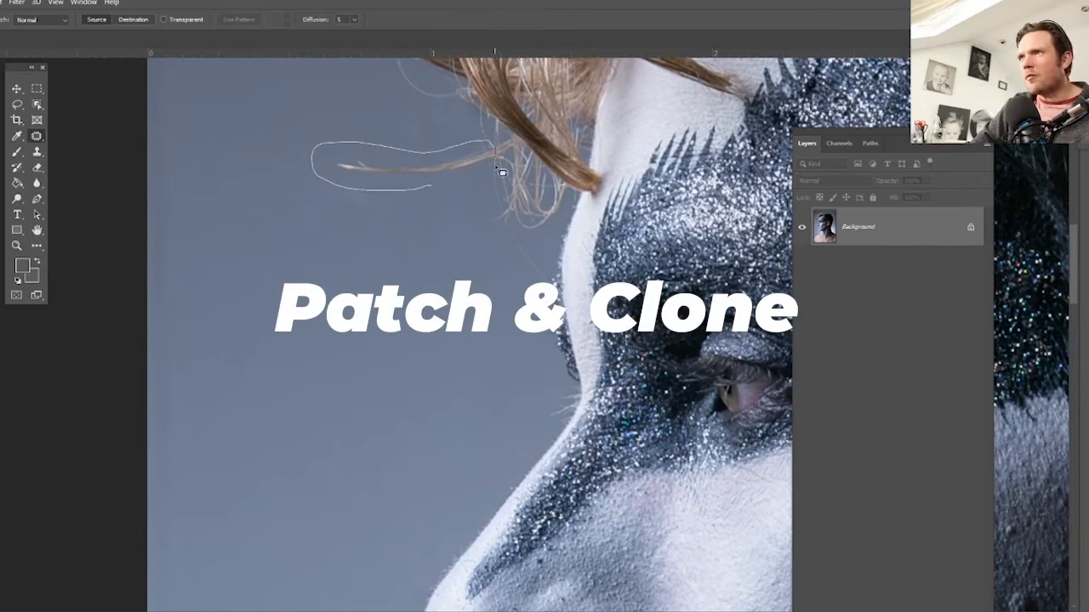
{"action": "mouse_move", "coordinate": [495, 168]}
{"action": "left_mouse_down"}
{"action": "mouse_move", "coordinate": [474, 182]}
{"action": "mouse_move", "coordinate": [461, 251]}
{"action": "left_mouse_up"}
{"action": "left_click", "coordinate": [448, 218]}
{"action": "left_click_drag", "start_coordinate": [424, 216], "coordinate": [348, 224]}
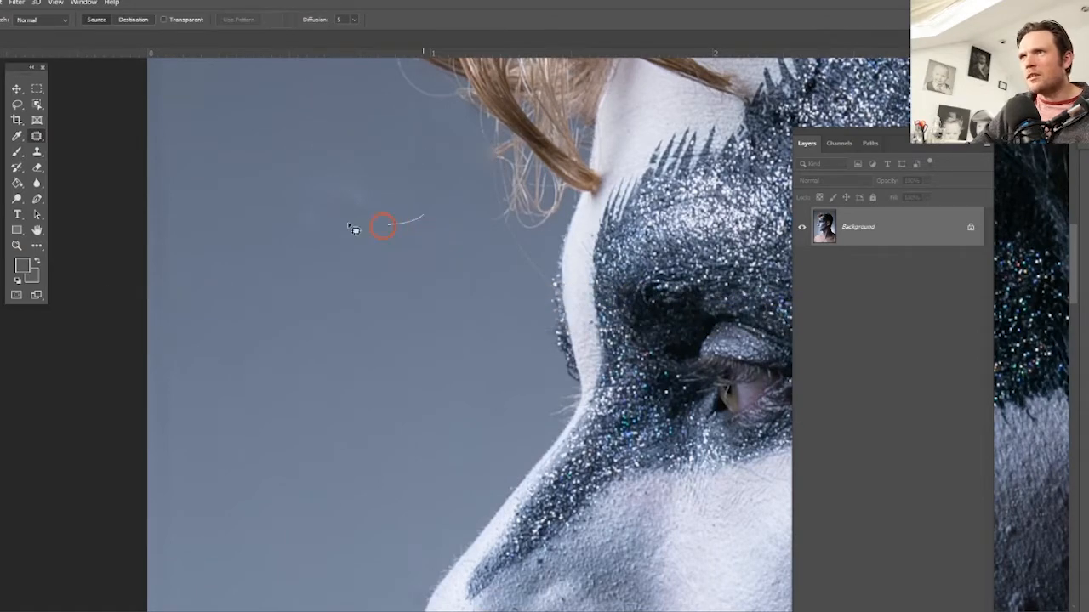
{"action": "left_click_drag", "start_coordinate": [379, 186], "coordinate": [435, 148]}
{"action": "left_click", "coordinate": [437, 150]}
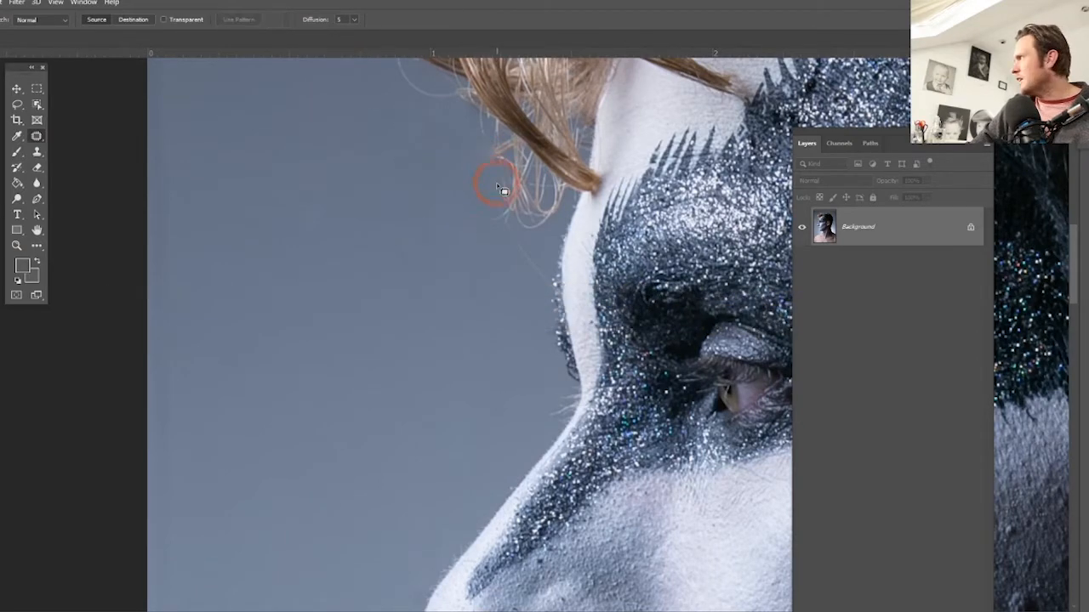
Clean up the cut strand ends at the edge of the fringe with the Clone Stamp at 85% opacity.
{"action": "left_click", "coordinate": [37, 153]}
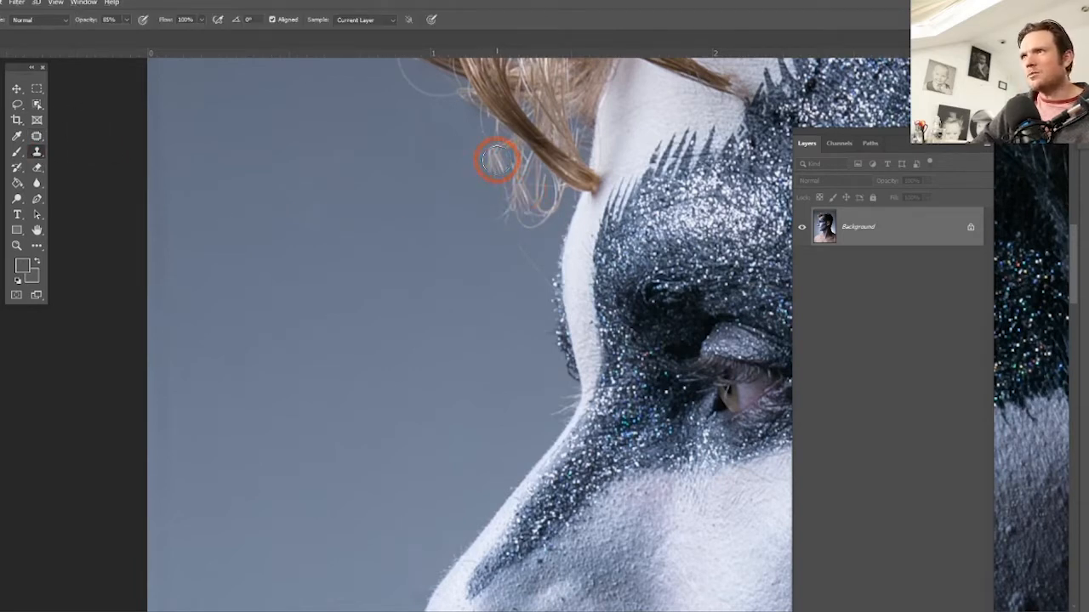
{"action": "left_click", "coordinate": [666, 223], "text": "alt"}
{"action": "left_click", "coordinate": [498, 151]}
{"action": "left_click_drag", "start_coordinate": [498, 136], "coordinate": [503, 119]}
{"action": "left_click", "coordinate": [868, 75], "text": "alt"}
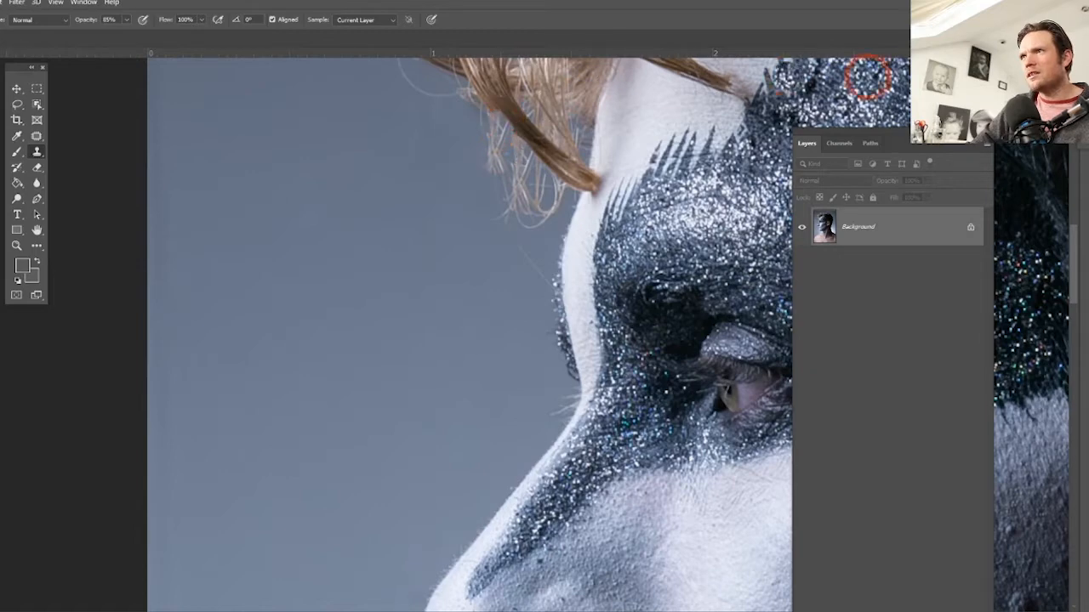
{"action": "left_click", "coordinate": [1028, 390], "text": "alt"}
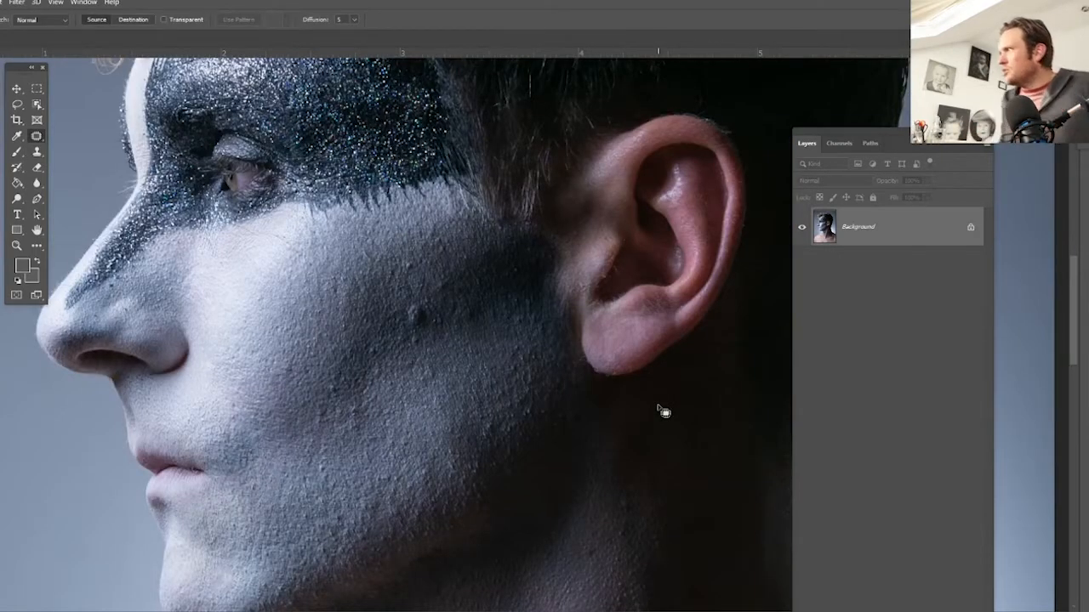
Duplicate the Background layer and switch to the Burn tool for contouring.
{"action": "key", "text": "ctrl+minus"}
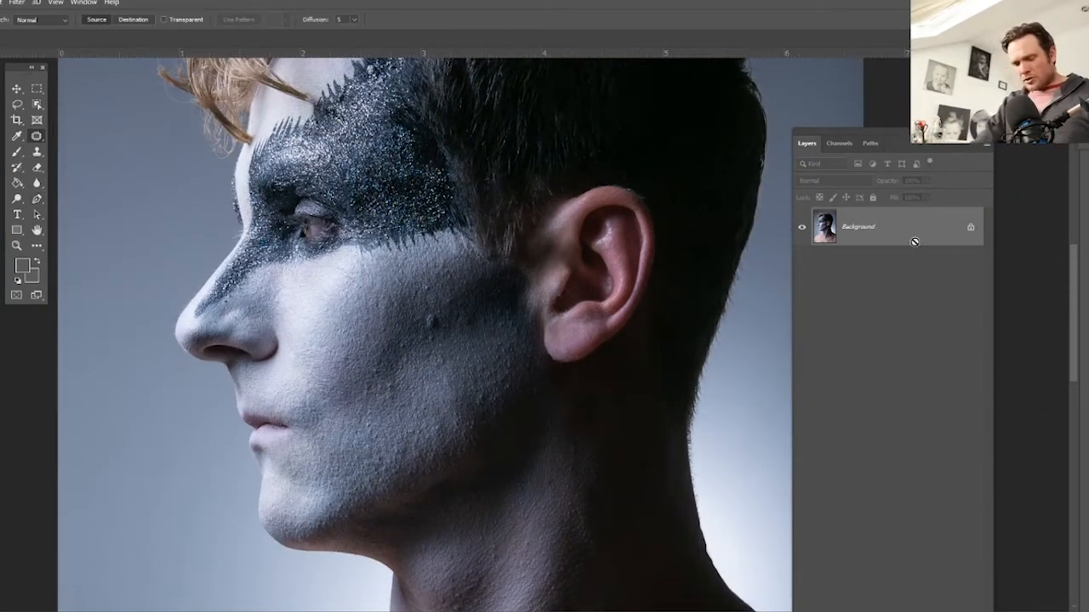
{"action": "key", "text": "ctrl+j"}
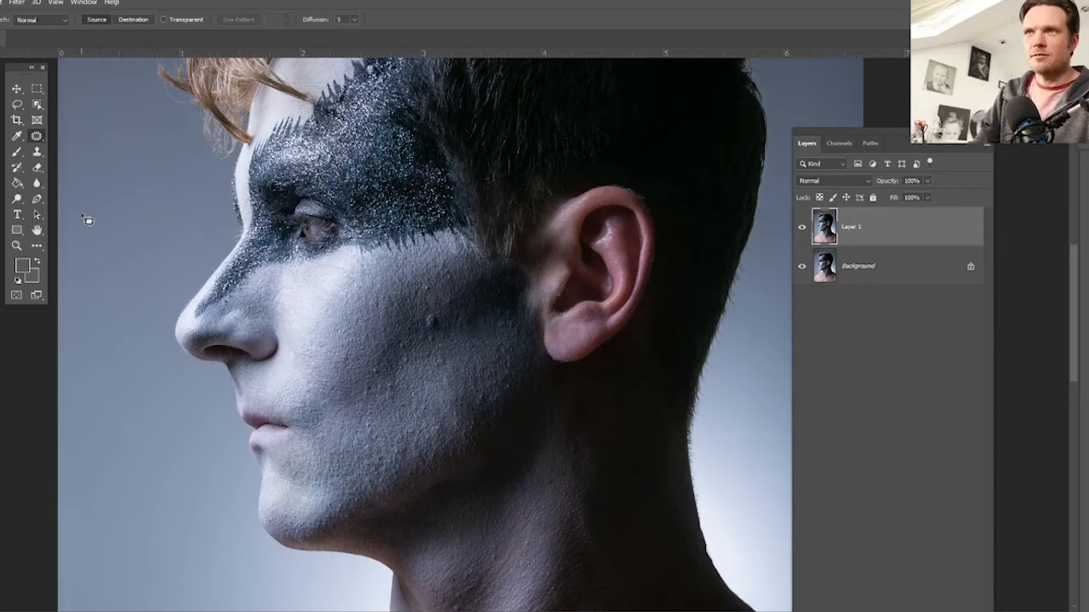
{"action": "left_click_drag", "start_coordinate": [14, 207], "coordinate": [57, 212]}
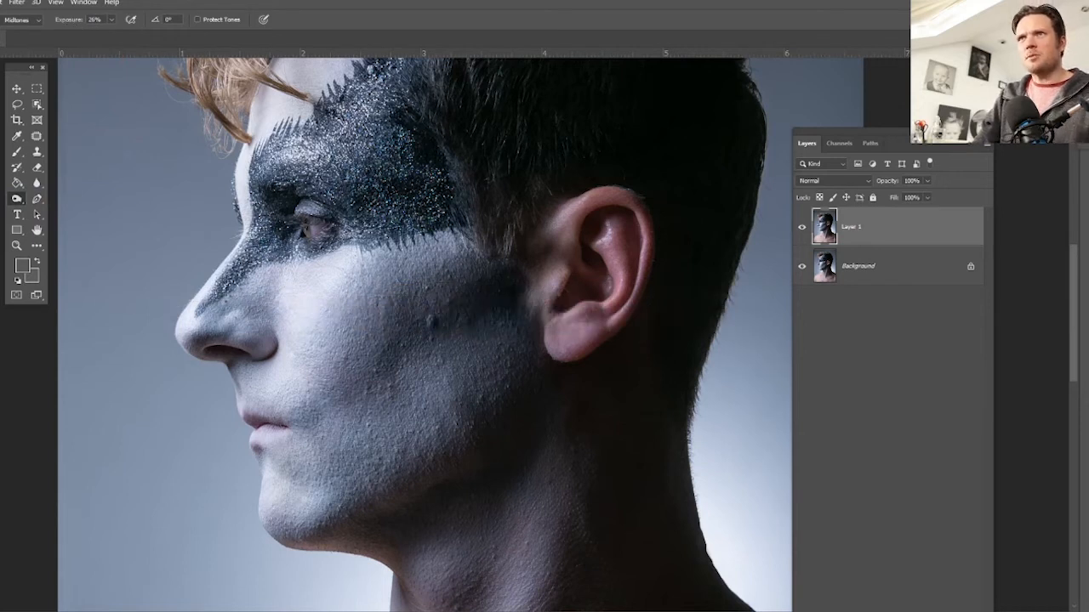
{"action": "left_click", "coordinate": [0, 19]}
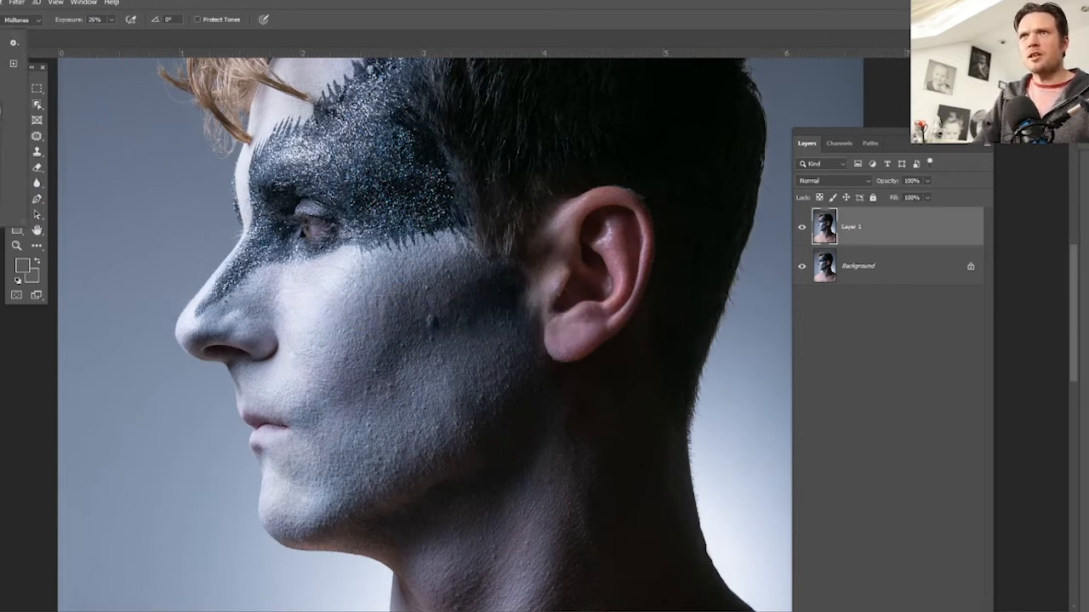
{"action": "left_click", "coordinate": [12, 401]}
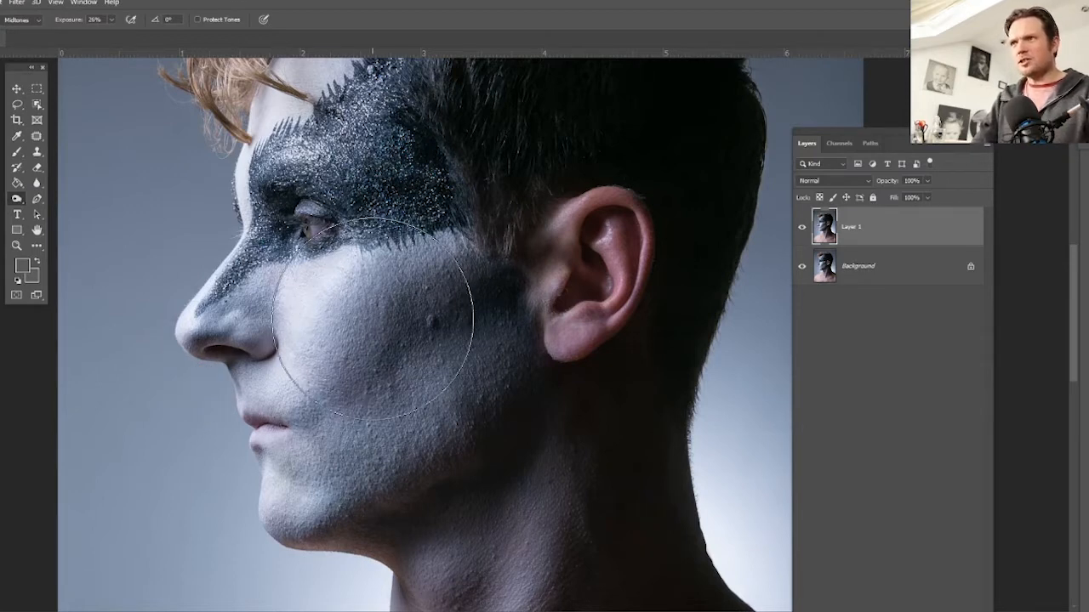
{"action": "mouse_move", "coordinate": [467, 297]}
{"action": "left_mouse_down"}
{"action": "mouse_move", "coordinate": [349, 367]}
{"action": "mouse_move", "coordinate": [256, 407]}
{"action": "mouse_move", "coordinate": [238, 435]}
{"action": "mouse_move", "coordinate": [297, 489]}
{"action": "mouse_move", "coordinate": [395, 360]}
{"action": "left_mouse_up"}
{"action": "left_click_drag", "start_coordinate": [384, 444], "coordinate": [360, 361]}
{"action": "mouse_move", "coordinate": [368, 484]}
{"action": "left_mouse_down"}
{"action": "mouse_move", "coordinate": [318, 476]}
{"action": "mouse_move", "coordinate": [442, 429]}
{"action": "mouse_move", "coordinate": [516, 300]}
{"action": "mouse_move", "coordinate": [576, 302]}
{"action": "left_mouse_up"}
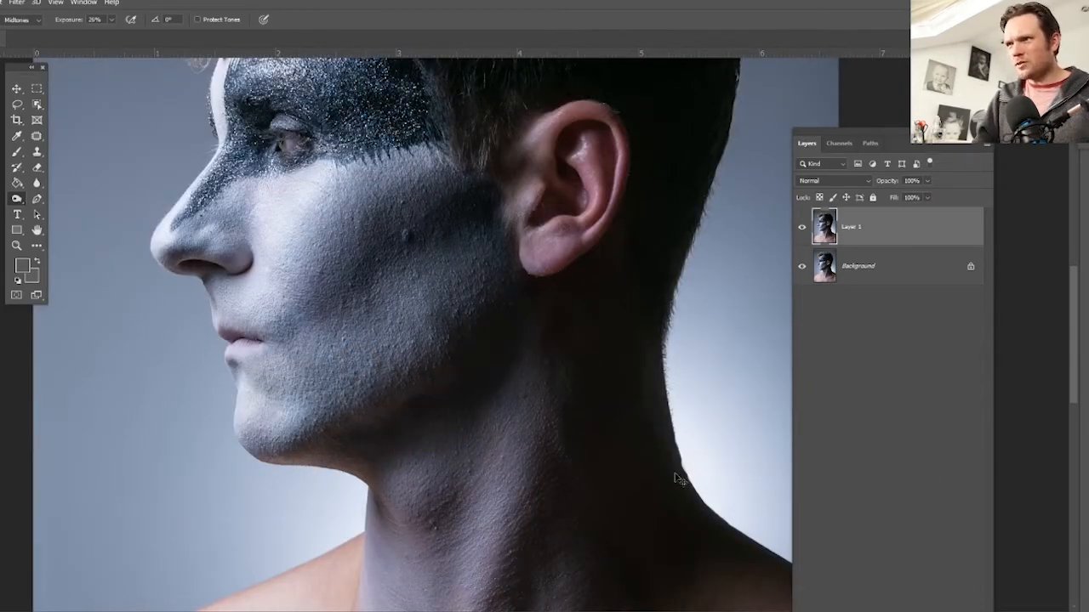
{"action": "mouse_move", "coordinate": [497, 422]}
{"action": "left_mouse_down"}
{"action": "mouse_move", "coordinate": [442, 415]}
{"action": "mouse_move", "coordinate": [51, 559]}
{"action": "left_mouse_up"}
{"action": "left_click_drag", "start_coordinate": [391, 255], "coordinate": [547, 332]}
{"action": "left_click_drag", "start_coordinate": [553, 329], "coordinate": [364, 429]}
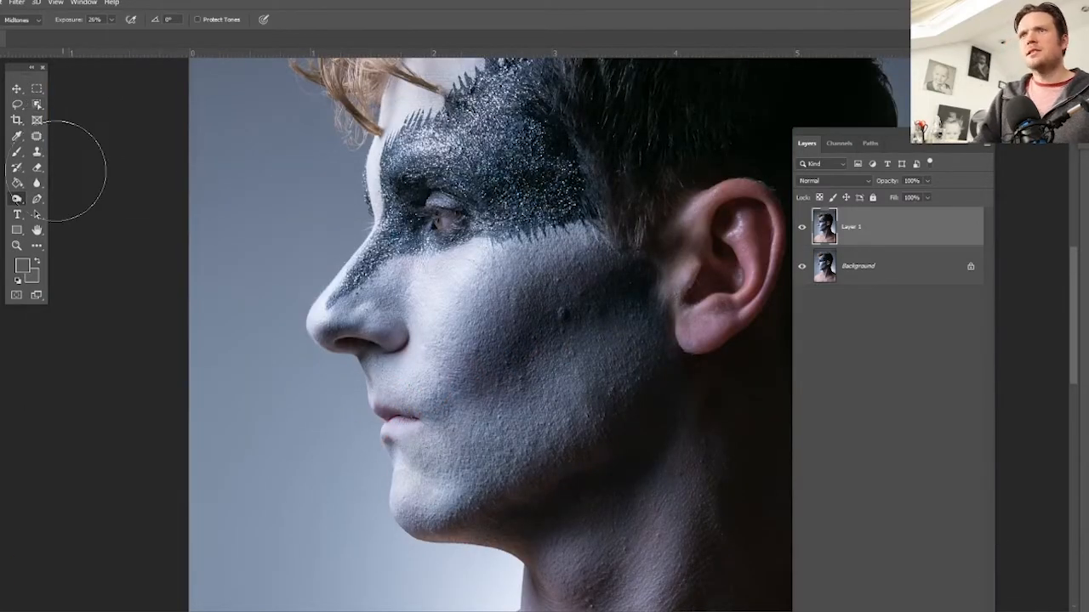
Lighten the cheek and jaw with the Dodge tool set to Midtones at 5% exposure.
{"action": "right_click", "coordinate": [17, 198]}
{"action": "left_click", "coordinate": [60, 206]}
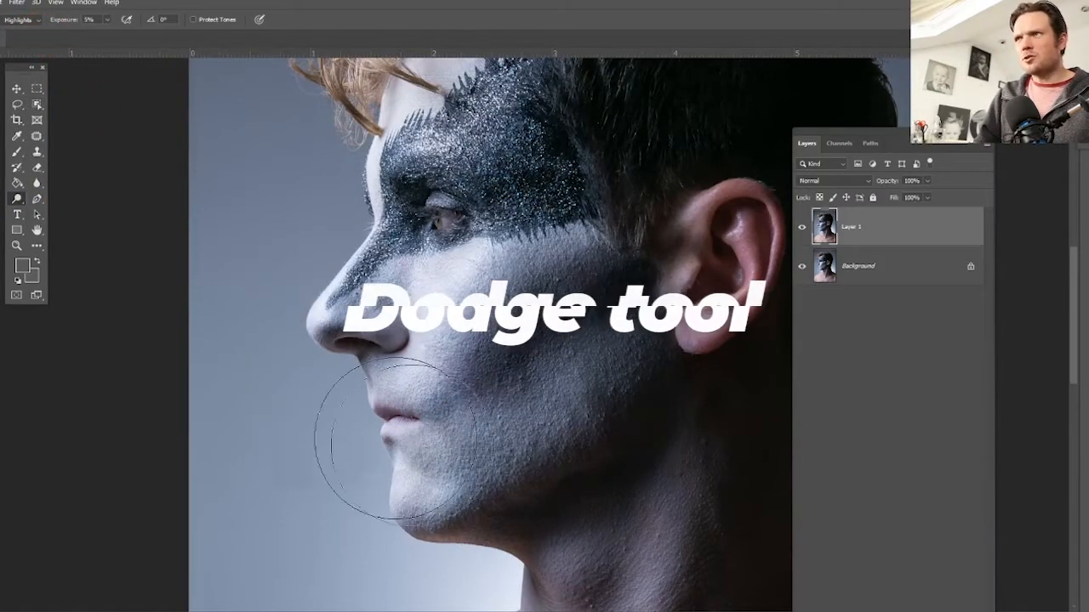
{"action": "left_click", "coordinate": [26, 20]}
{"action": "left_click", "coordinate": [22, 42]}
{"action": "mouse_move", "coordinate": [594, 450]}
{"action": "left_mouse_down"}
{"action": "mouse_move", "coordinate": [611, 360]}
{"action": "mouse_move", "coordinate": [525, 428]}
{"action": "left_mouse_up"}
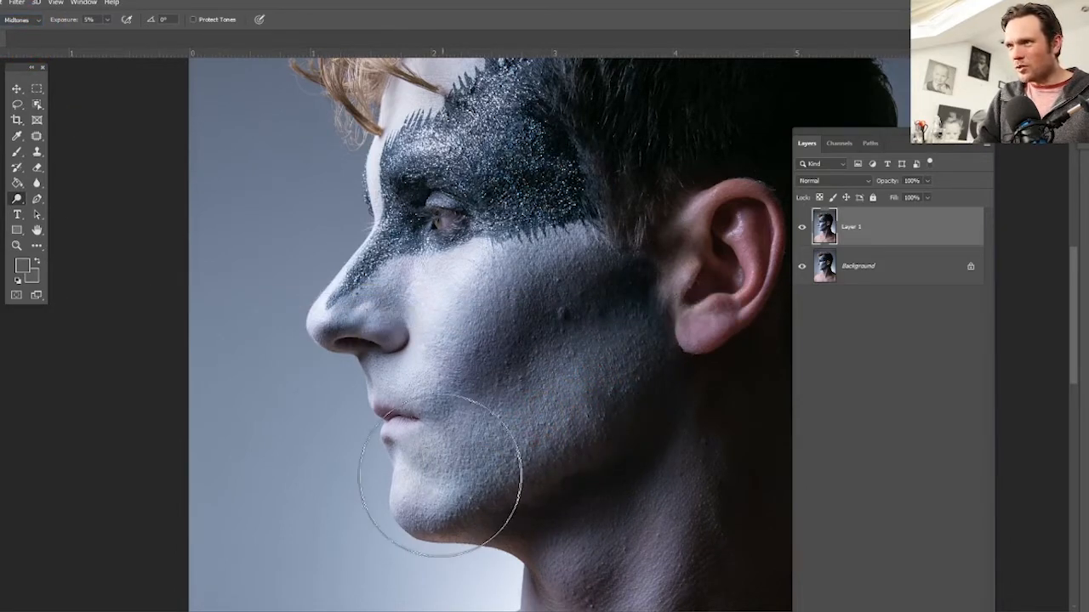
{"action": "mouse_move", "coordinate": [434, 469]}
{"action": "left_mouse_down"}
{"action": "mouse_move", "coordinate": [417, 486]}
{"action": "mouse_move", "coordinate": [587, 406]}
{"action": "left_mouse_up"}
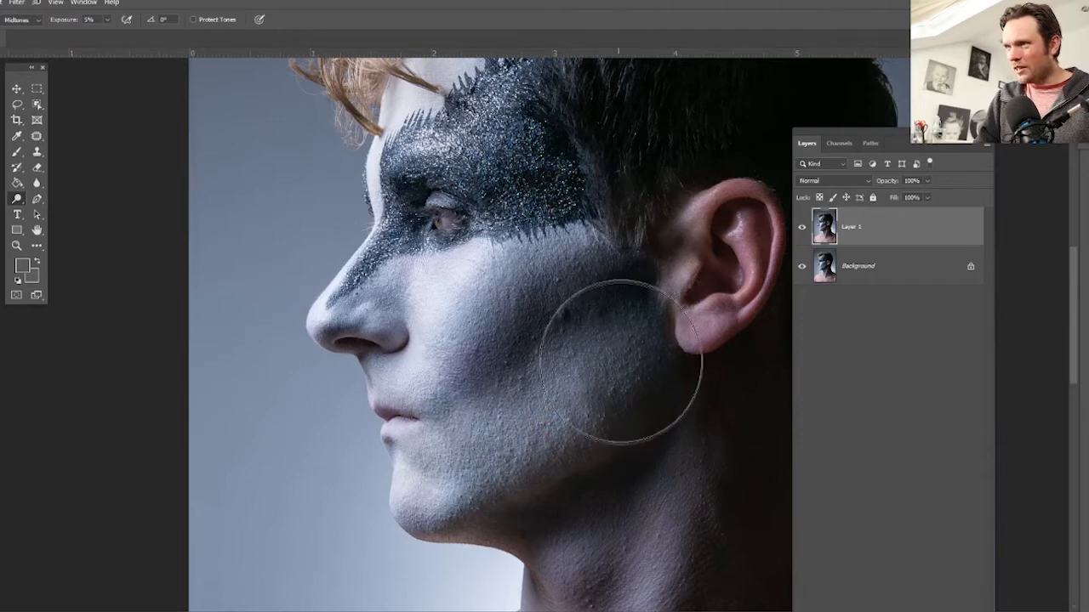
{"action": "mouse_move", "coordinate": [620, 345]}
{"action": "left_mouse_down"}
{"action": "mouse_move", "coordinate": [529, 430]}
{"action": "mouse_move", "coordinate": [404, 476]}
{"action": "left_mouse_up"}
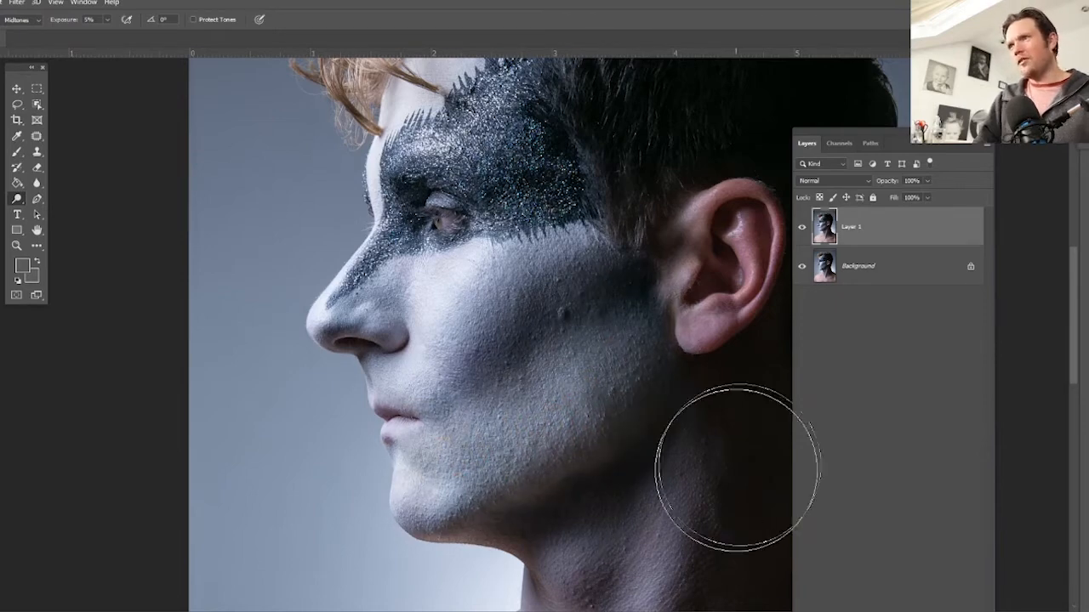
Dodge the midtones on the neck and the front of the face up to the forehead.
{"action": "mouse_move", "coordinate": [484, 319]}
{"action": "left_mouse_down"}
{"action": "mouse_move", "coordinate": [401, 555]}
{"action": "mouse_move", "coordinate": [418, 474]}
{"action": "mouse_move", "coordinate": [476, 316]}
{"action": "mouse_move", "coordinate": [726, 312]}
{"action": "left_mouse_up"}
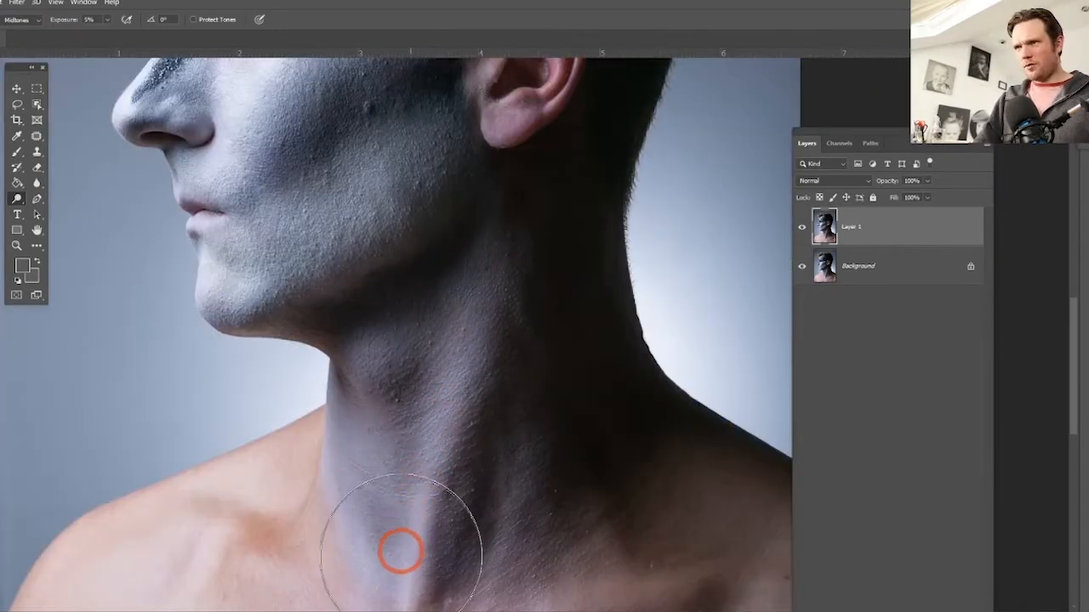
{"action": "left_click_drag", "start_coordinate": [418, 226], "coordinate": [587, 575]}
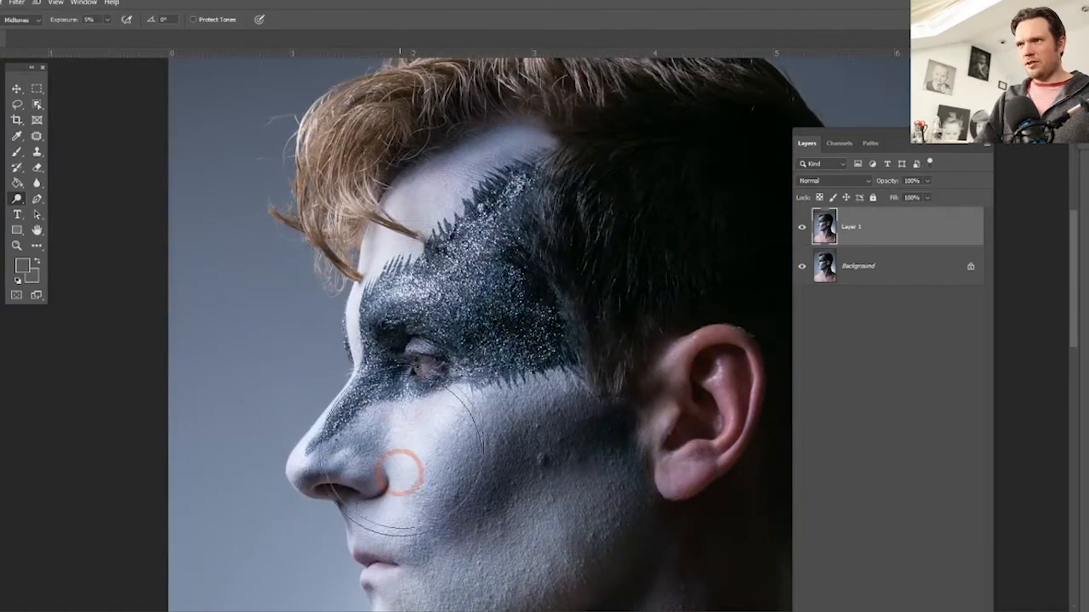
{"action": "mouse_move", "coordinate": [401, 467]}
{"action": "left_mouse_down"}
{"action": "mouse_move", "coordinate": [467, 247]}
{"action": "mouse_move", "coordinate": [409, 244]}
{"action": "mouse_move", "coordinate": [437, 192]}
{"action": "left_mouse_up"}
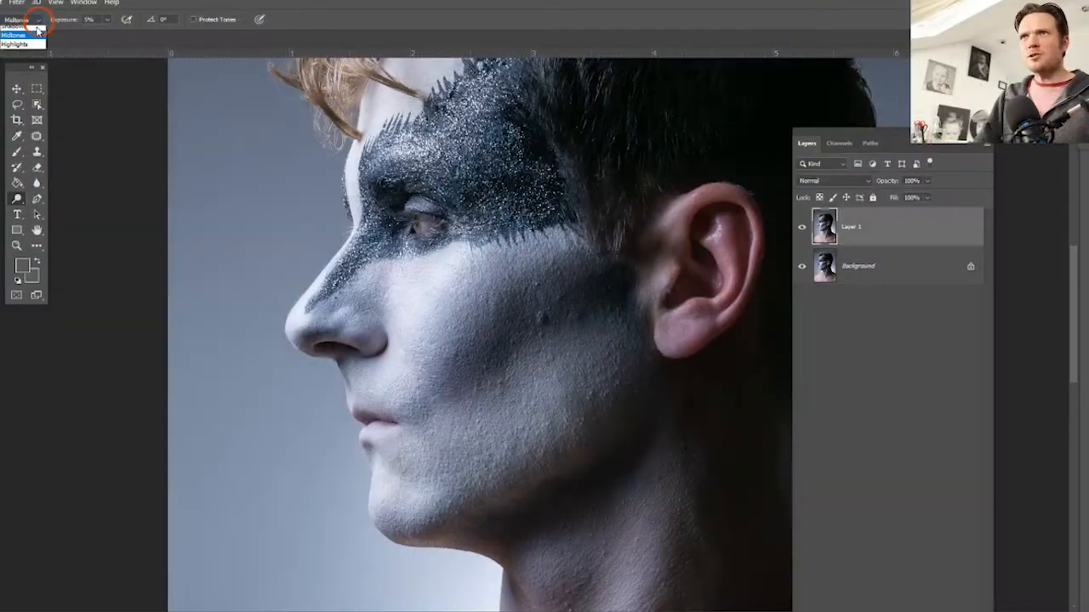
Set the Dodge range to Highlights and brighten the glitter makeup around the eye, temple and nose bridge.
{"action": "left_click", "coordinate": [21, 39]}
{"action": "left_click_drag", "start_coordinate": [49, 530], "coordinate": [99, 513]}
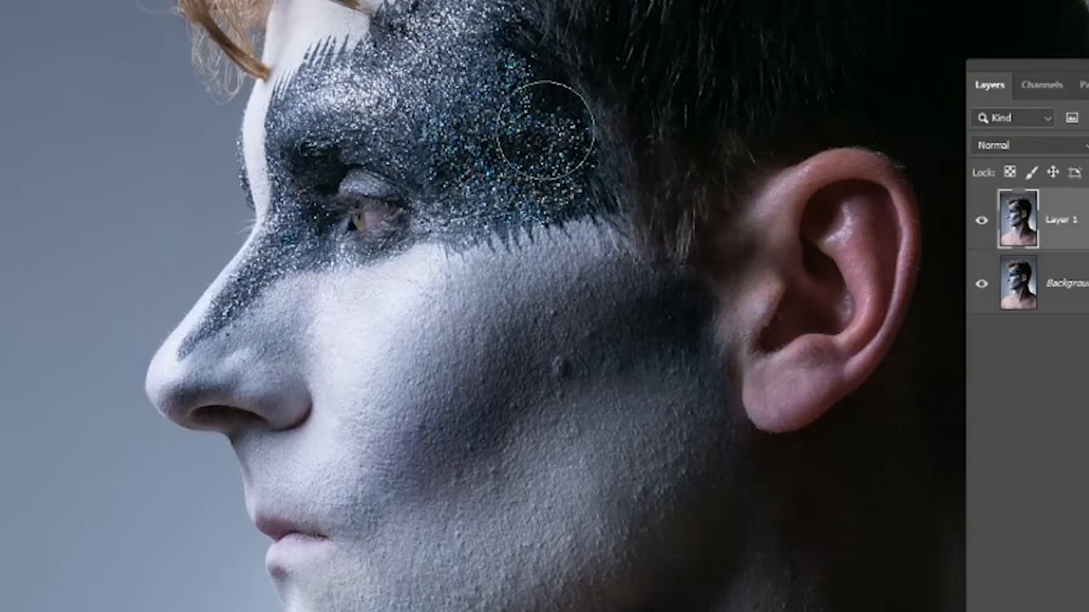
{"action": "mouse_move", "coordinate": [544, 129]}
{"action": "left_mouse_down"}
{"action": "mouse_move", "coordinate": [552, 161]}
{"action": "mouse_move", "coordinate": [454, 48]}
{"action": "left_mouse_up"}
{"action": "mouse_move", "coordinate": [340, 145]}
{"action": "left_mouse_down"}
{"action": "mouse_move", "coordinate": [267, 279]}
{"action": "mouse_move", "coordinate": [243, 294]}
{"action": "mouse_move", "coordinate": [298, 250]}
{"action": "mouse_move", "coordinate": [326, 137]}
{"action": "mouse_move", "coordinate": [540, 198]}
{"action": "mouse_move", "coordinate": [574, 154]}
{"action": "mouse_move", "coordinate": [451, 209]}
{"action": "mouse_move", "coordinate": [384, 134]}
{"action": "mouse_move", "coordinate": [323, 145]}
{"action": "left_mouse_up"}
{"action": "mouse_move", "coordinate": [589, 136]}
{"action": "left_mouse_down"}
{"action": "mouse_move", "coordinate": [552, 98]}
{"action": "mouse_move", "coordinate": [526, 174]}
{"action": "mouse_move", "coordinate": [527, 245]}
{"action": "left_mouse_up"}
{"action": "mouse_move", "coordinate": [454, 181]}
{"action": "left_mouse_down"}
{"action": "mouse_move", "coordinate": [463, 71]}
{"action": "mouse_move", "coordinate": [501, 47]}
{"action": "mouse_move", "coordinate": [373, 221]}
{"action": "mouse_move", "coordinate": [281, 264]}
{"action": "mouse_move", "coordinate": [247, 377]}
{"action": "mouse_move", "coordinate": [176, 432]}
{"action": "mouse_move", "coordinate": [204, 420]}
{"action": "left_mouse_up"}
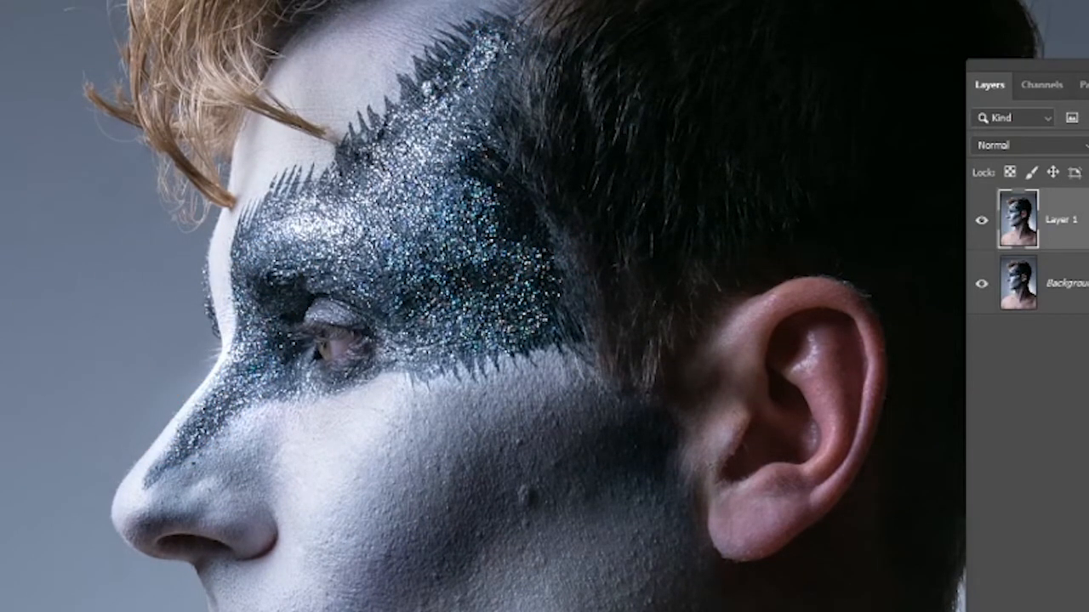
Burn the darker parts of the glitter makeup and soften the effect with the History Brush at 39% opacity.
{"action": "left_click", "coordinate": [253, 323]}
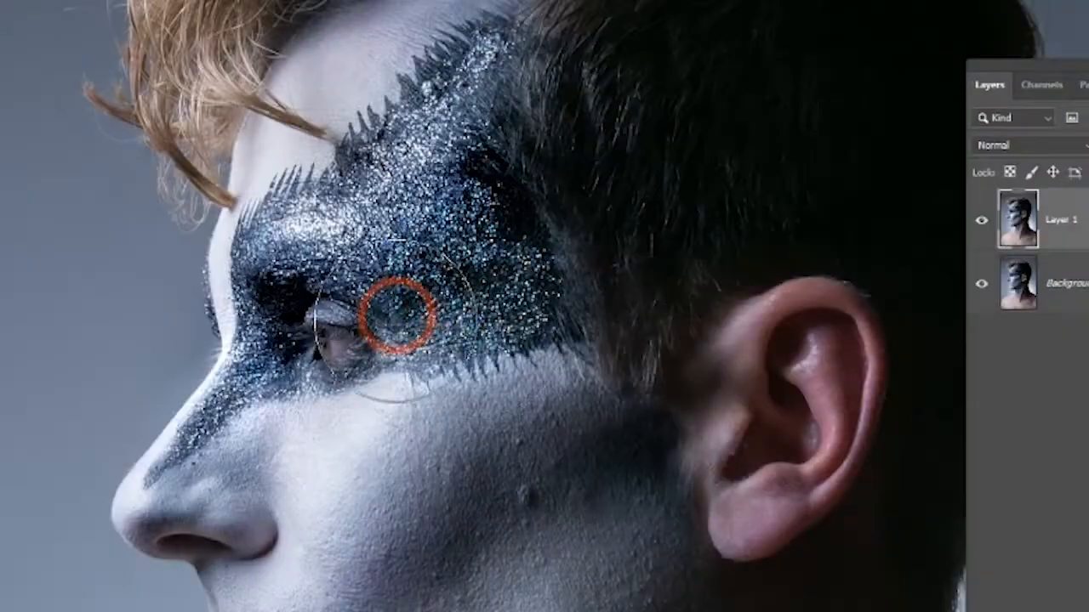
{"action": "mouse_move", "coordinate": [396, 316]}
{"action": "left_mouse_down"}
{"action": "mouse_move", "coordinate": [517, 320]}
{"action": "mouse_move", "coordinate": [507, 244]}
{"action": "mouse_move", "coordinate": [440, 214]}
{"action": "mouse_move", "coordinate": [434, 148]}
{"action": "mouse_move", "coordinate": [510, 45]}
{"action": "mouse_move", "coordinate": [506, 32]}
{"action": "mouse_move", "coordinate": [363, 115]}
{"action": "left_mouse_up"}
{"action": "left_click", "coordinate": [239, 204]}
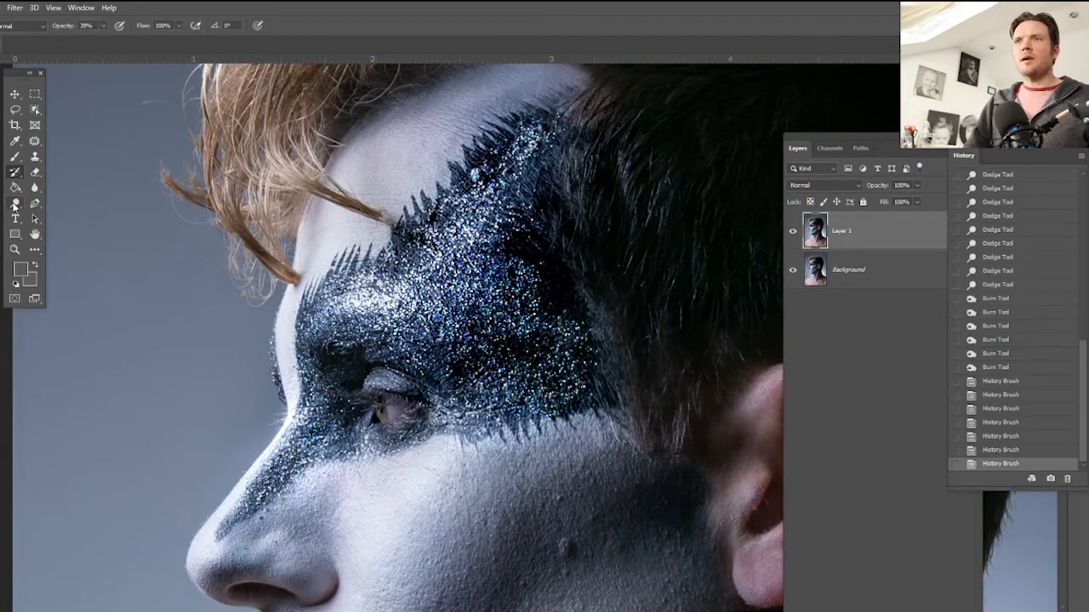
Brighten the eye with the Dodge tool set to Highlights at 5% exposure.
{"action": "left_click", "coordinate": [16, 204]}
{"action": "key", "text": "ctrl+plus"}
{"action": "key", "text": "ctrl+plus"}
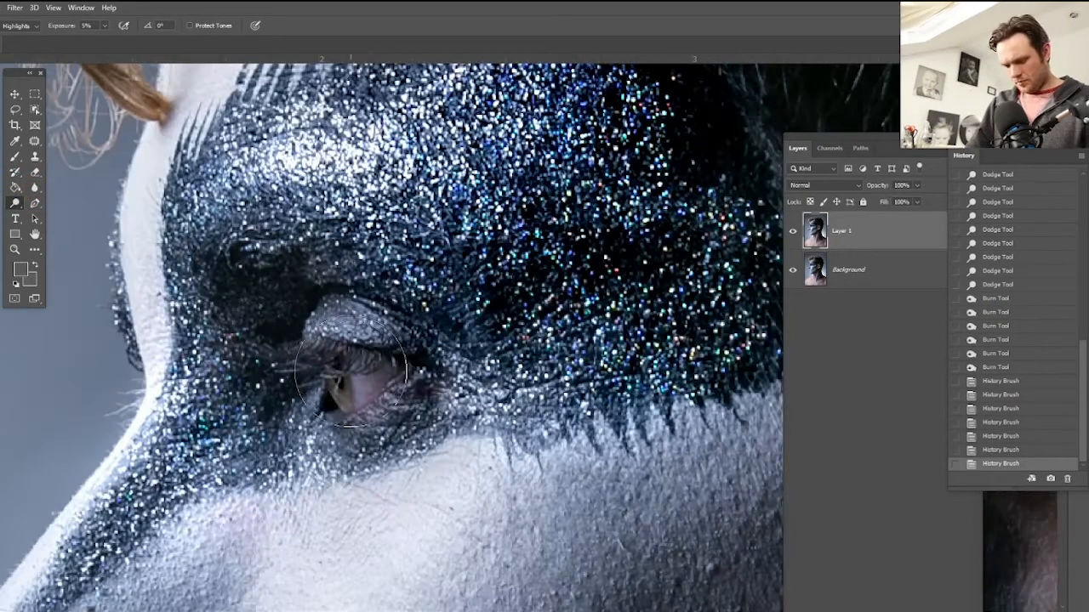
{"action": "mouse_move", "coordinate": [357, 386]}
{"action": "left_mouse_down"}
{"action": "mouse_move", "coordinate": [332, 386]}
{"action": "mouse_move", "coordinate": [395, 376]}
{"action": "mouse_move", "coordinate": [373, 370]}
{"action": "left_mouse_up"}
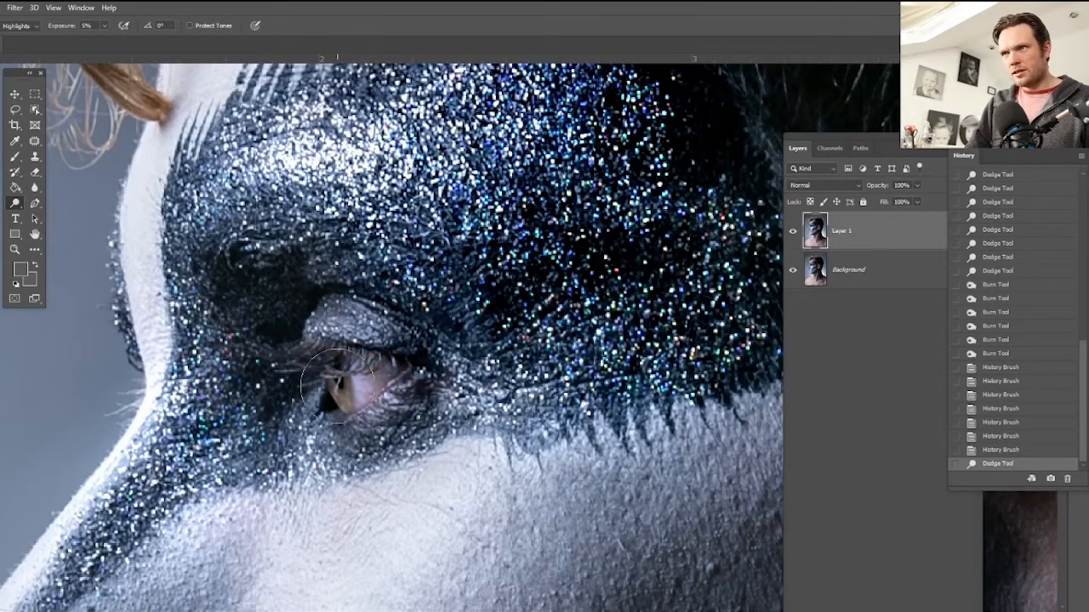
Add a last Highlights dodge stroke over the iris.
{"action": "left_click", "coordinate": [338, 384]}
{"action": "key", "text": "ctrl+0"}
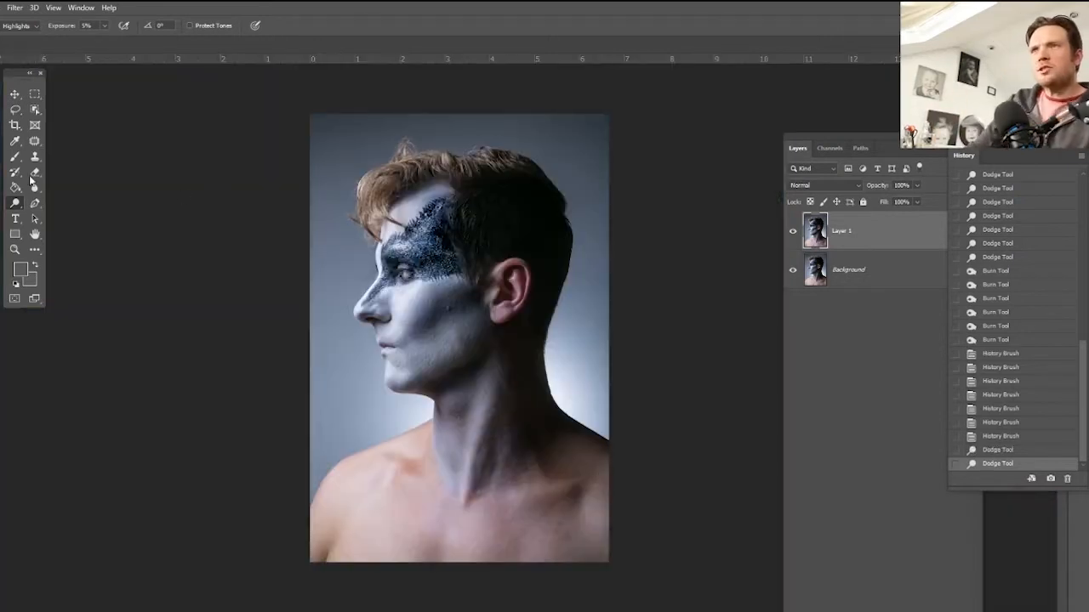
Crop the portrait tighter, trimming the lower chest and a little backdrop above the head.
{"action": "left_click", "coordinate": [18, 129]}
{"action": "left_click_drag", "start_coordinate": [351, 557], "coordinate": [351, 505]}
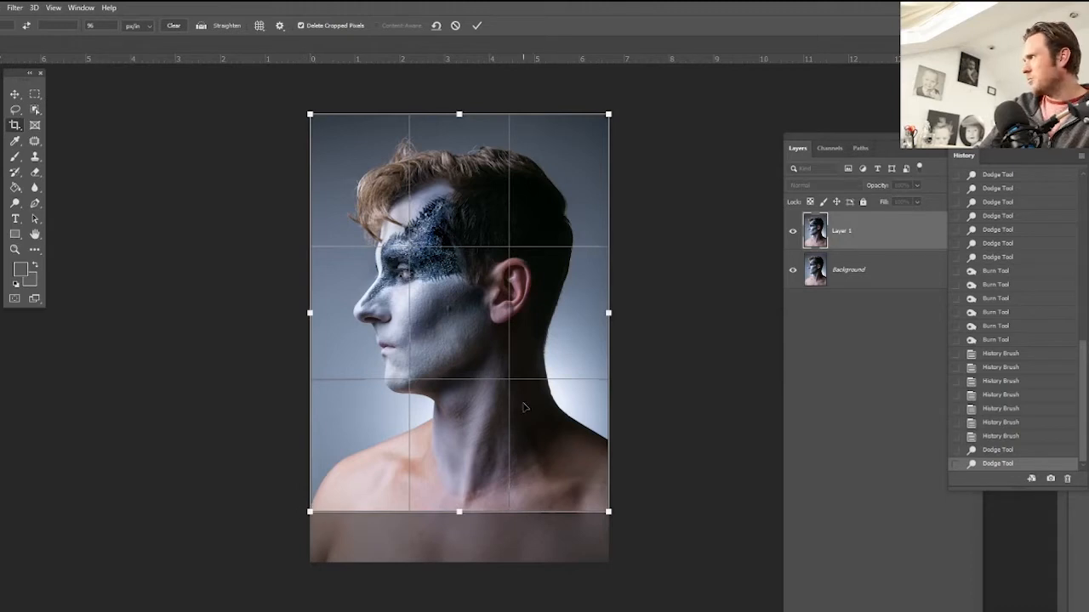
{"action": "left_click_drag", "start_coordinate": [459, 114], "coordinate": [460, 133]}
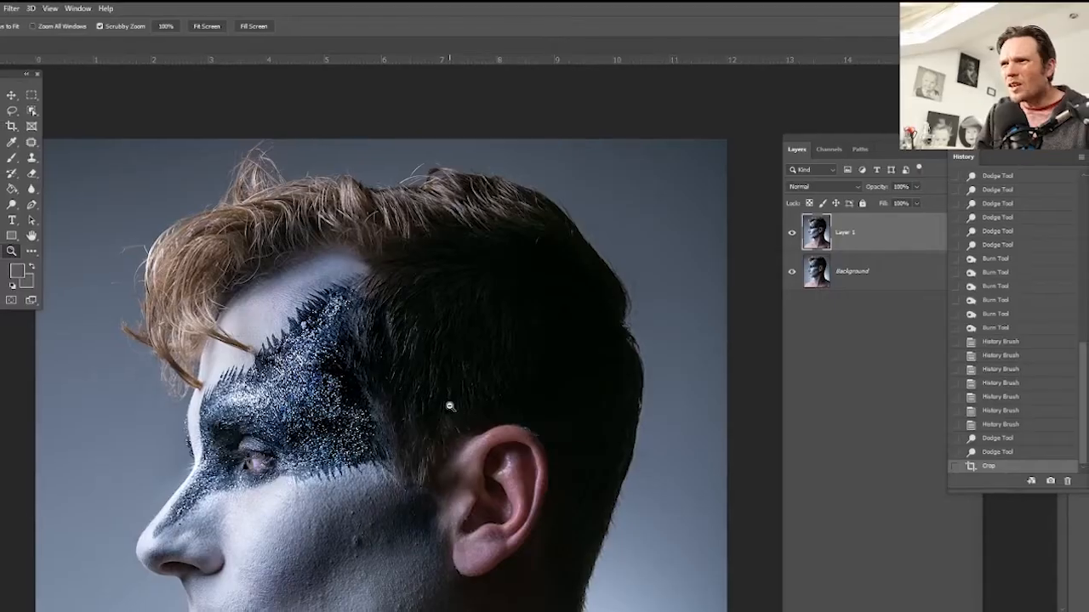
Brighten the hair highlights from the crown to the fringe with the Dodge tool set to Highlights at 5% exposure.
{"action": "left_click", "coordinate": [11, 206]}
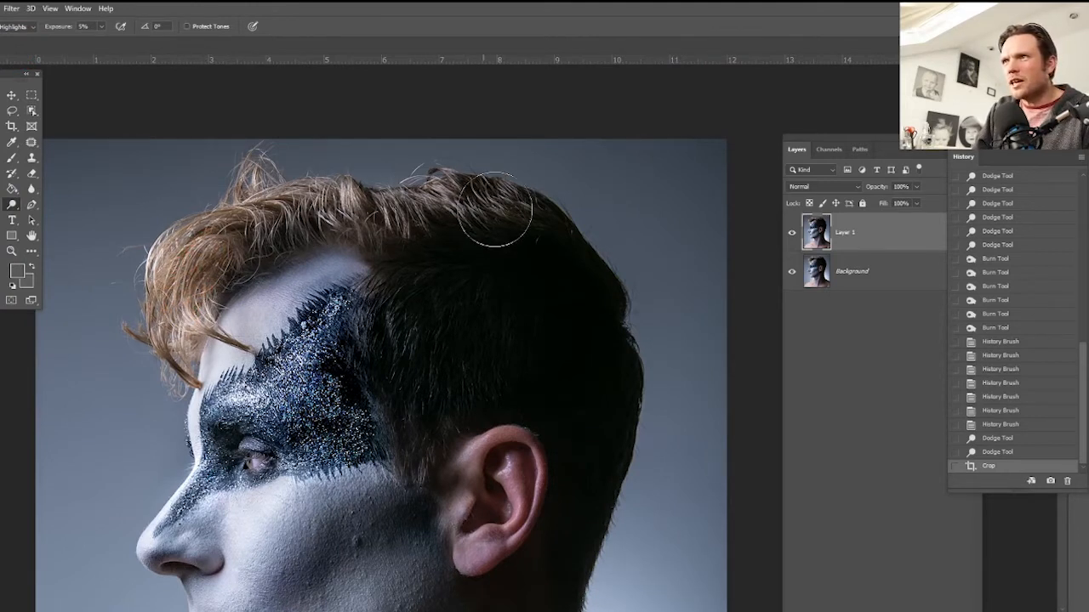
{"action": "mouse_move", "coordinate": [491, 218]}
{"action": "left_mouse_down"}
{"action": "mouse_move", "coordinate": [324, 205]}
{"action": "mouse_move", "coordinate": [207, 263]}
{"action": "left_mouse_up"}
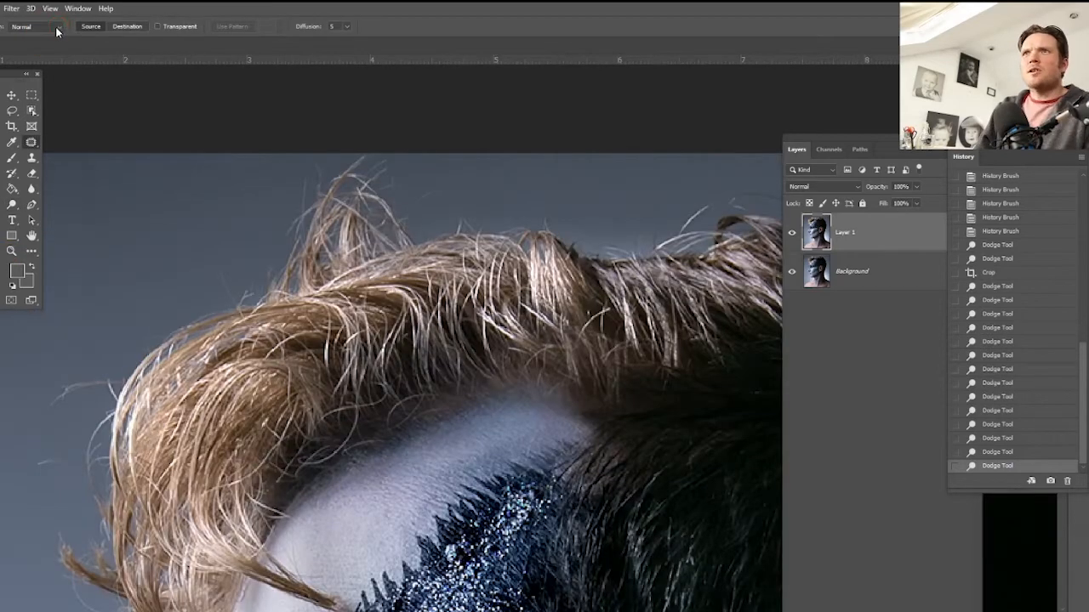
Set the Patch tool to Content-Aware and replace the stray tuft above the fringe with clean backdrop.
{"action": "left_click", "coordinate": [34, 26]}
{"action": "left_click", "coordinate": [34, 40]}
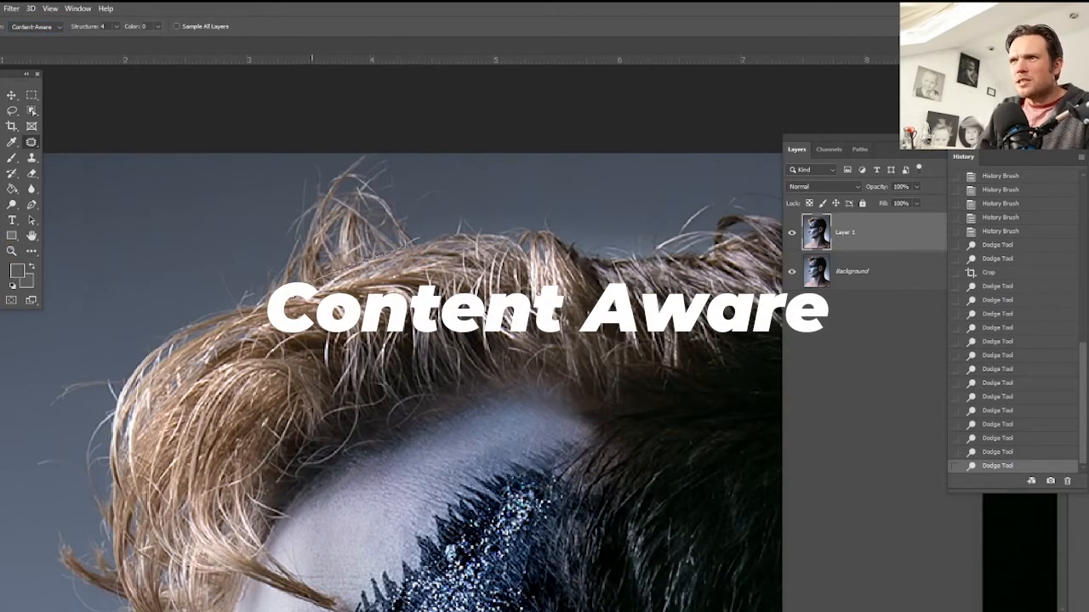
{"action": "left_click_drag", "start_coordinate": [329, 153], "coordinate": [418, 240]}
{"action": "left_click_drag", "start_coordinate": [353, 218], "coordinate": [68, 248]}
{"action": "left_click", "coordinate": [161, 221]}
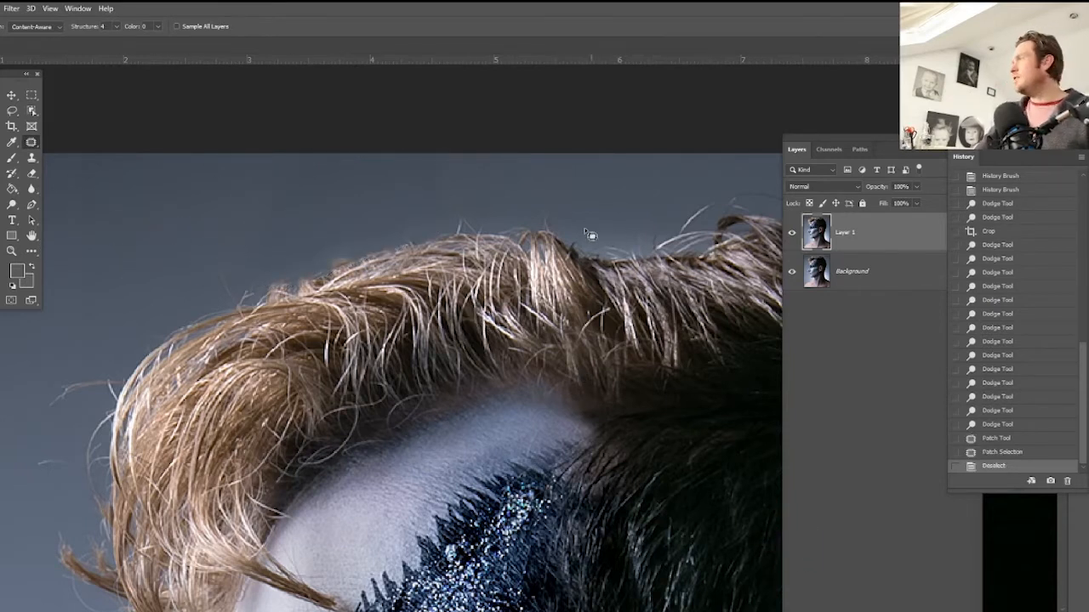
Darken the back of the head, neck, rear shoulder and cheek hollow with the Burn tool set to Shadows.
{"action": "key", "text": "ctrl+0"}
{"action": "right_click", "coordinate": [12, 204]}
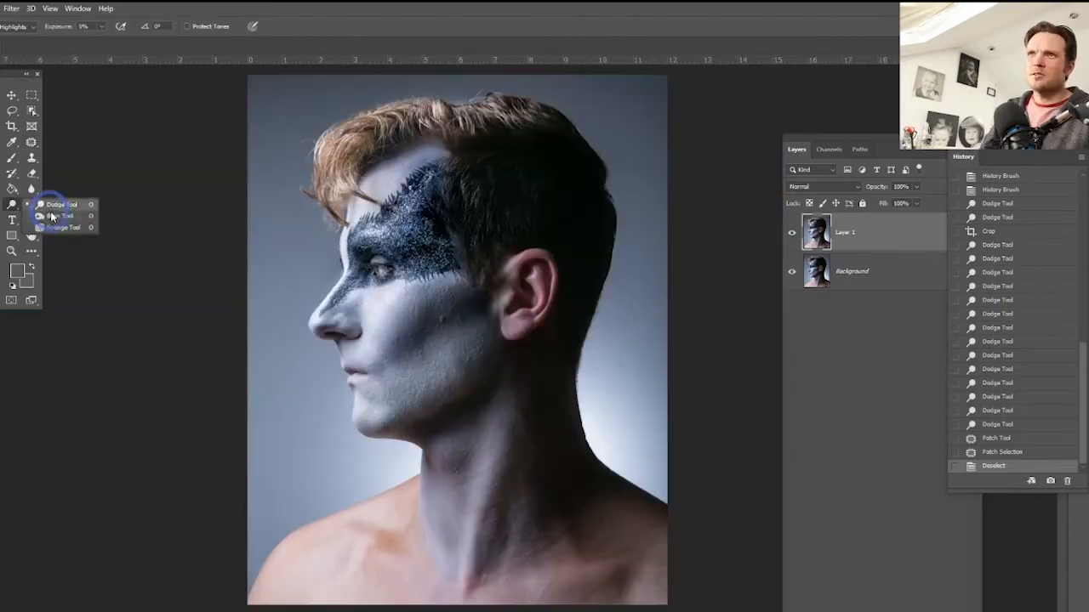
{"action": "left_click", "coordinate": [68, 214]}
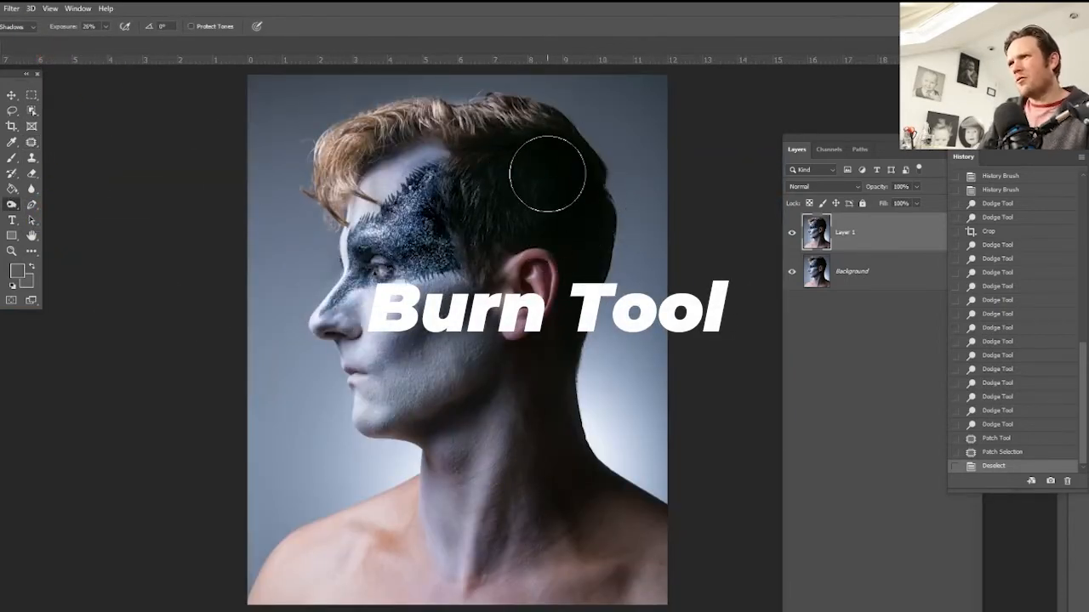
{"action": "mouse_move", "coordinate": [544, 177]}
{"action": "left_mouse_down"}
{"action": "mouse_move", "coordinate": [575, 196]}
{"action": "mouse_move", "coordinate": [583, 255]}
{"action": "mouse_move", "coordinate": [693, 588]}
{"action": "mouse_move", "coordinate": [603, 517]}
{"action": "mouse_move", "coordinate": [558, 420]}
{"action": "left_mouse_up"}
{"action": "mouse_move", "coordinate": [629, 532]}
{"action": "left_mouse_down"}
{"action": "mouse_move", "coordinate": [658, 542]}
{"action": "mouse_move", "coordinate": [681, 596]}
{"action": "mouse_move", "coordinate": [612, 523]}
{"action": "left_mouse_up"}
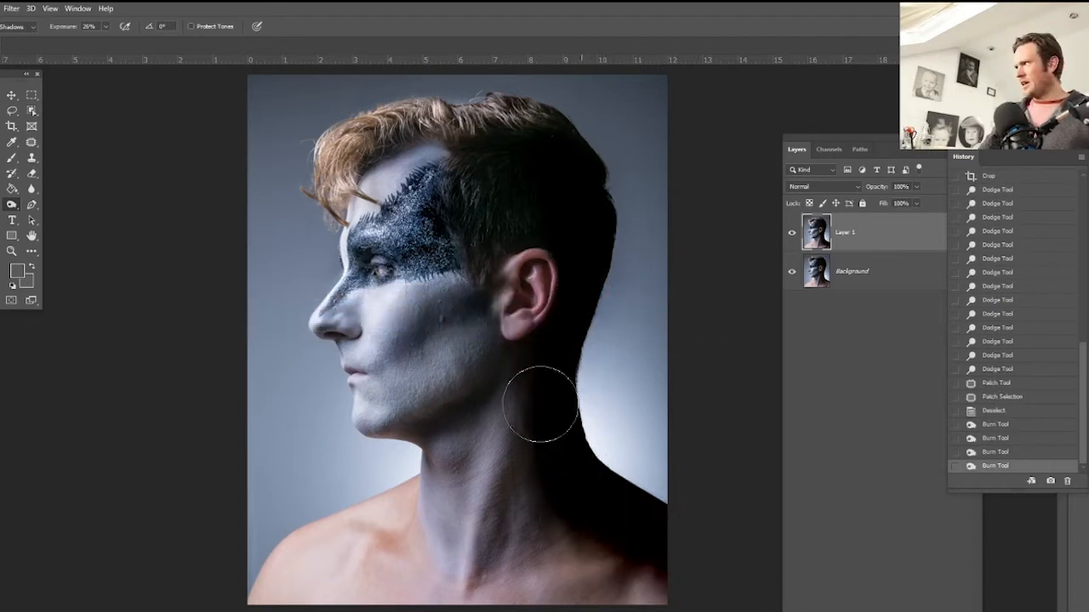
{"action": "mouse_move", "coordinate": [606, 398]}
{"action": "left_mouse_down"}
{"action": "mouse_move", "coordinate": [554, 363]}
{"action": "mouse_move", "coordinate": [585, 276]}
{"action": "left_mouse_up"}
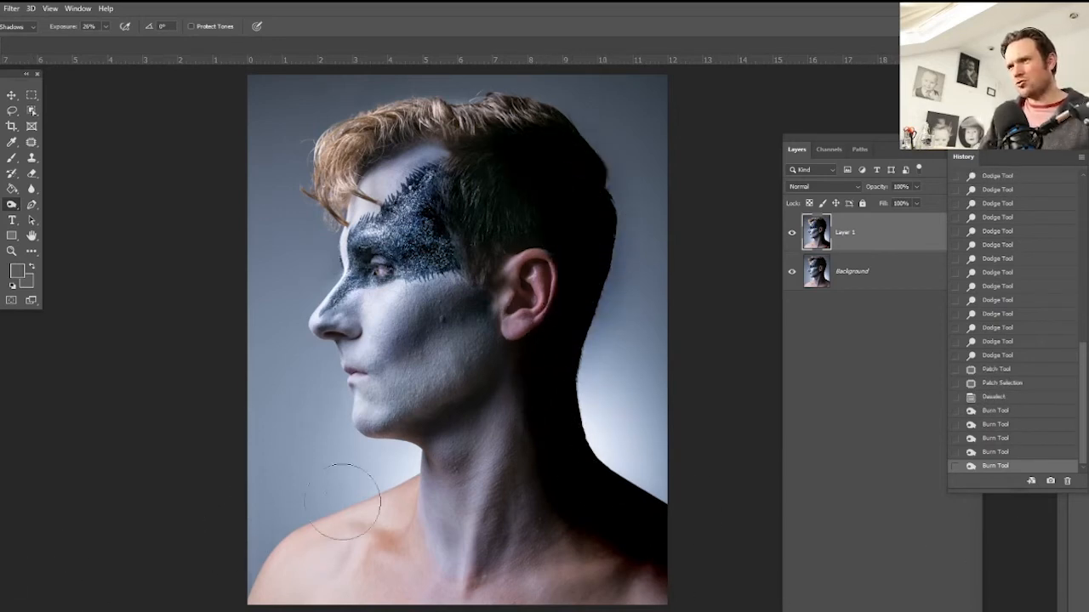
{"action": "left_click_drag", "start_coordinate": [401, 342], "coordinate": [474, 314]}
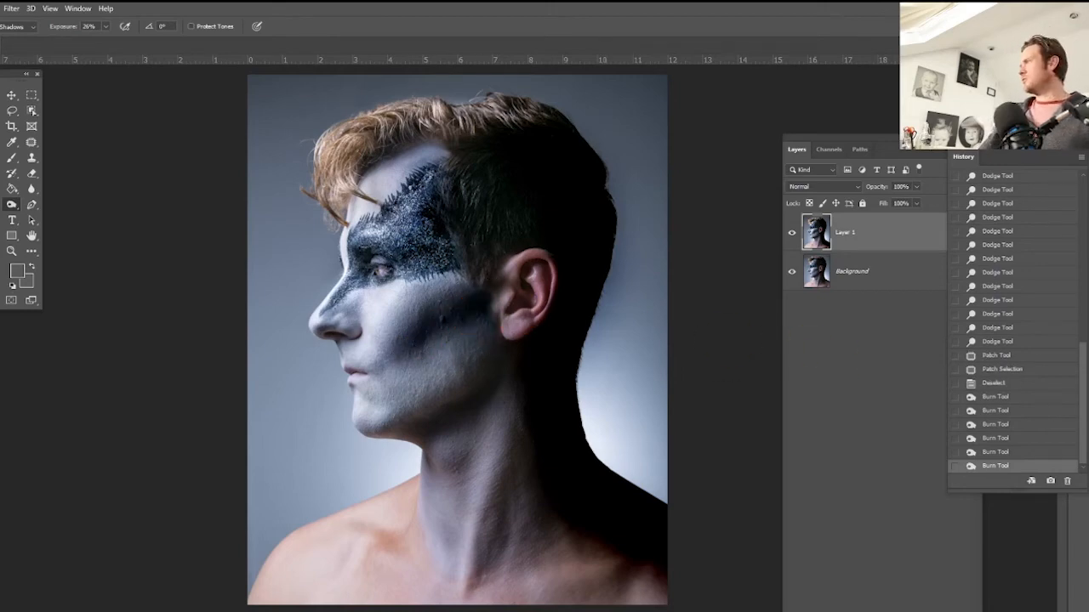
Clone backdrop over the stray lashes sticking out past the bridge of the nose.
{"action": "key", "text": "z"}
{"action": "left_click_drag", "start_coordinate": [517, 220], "coordinate": [416, 143]}
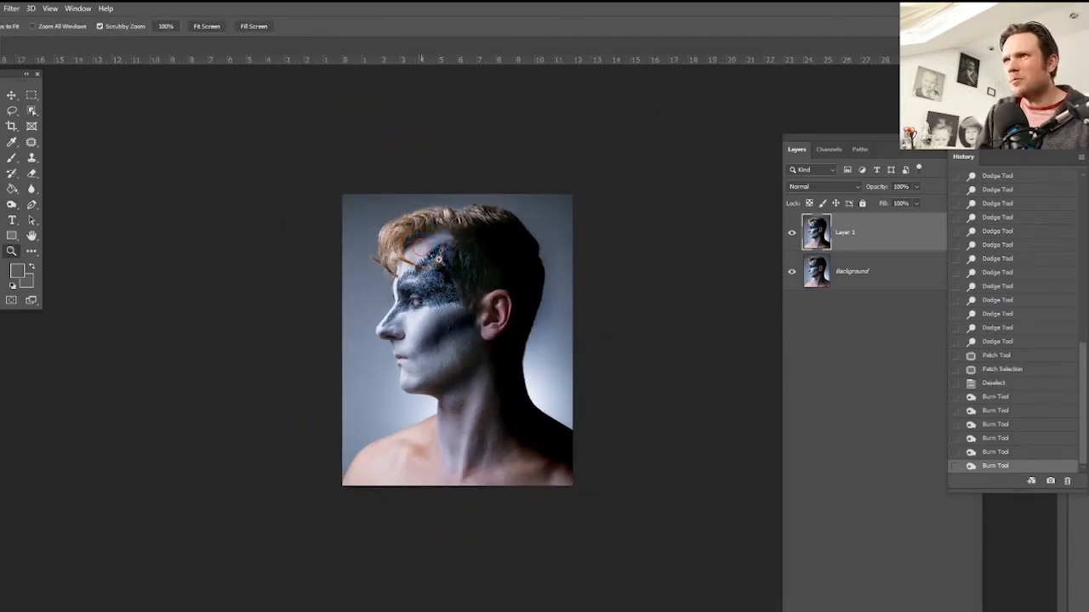
{"action": "mouse_move", "coordinate": [423, 249]}
{"action": "left_mouse_down"}
{"action": "mouse_move", "coordinate": [527, 325]}
{"action": "mouse_move", "coordinate": [426, 253]}
{"action": "left_mouse_up"}
{"action": "left_click_drag", "start_coordinate": [369, 392], "coordinate": [424, 240]}
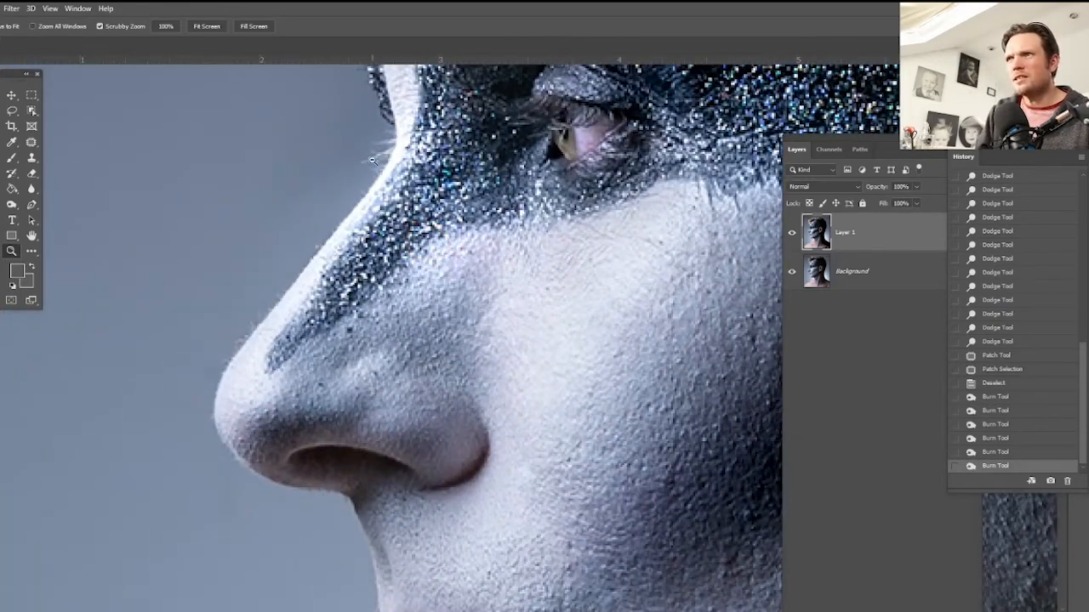
{"action": "left_click", "coordinate": [32, 158]}
{"action": "left_click_drag", "start_coordinate": [333, 156], "coordinate": [357, 151]}
{"action": "left_click", "coordinate": [354, 155]}
Patch the leftover lash area beside the nose bridge with clean backdrop and refine it using the Clone Stamp and History Brush.
{"action": "key", "text": "j"}
{"action": "mouse_move", "coordinate": [371, 98]}
{"action": "left_mouse_down"}
{"action": "mouse_move", "coordinate": [354, 193]}
{"action": "mouse_move", "coordinate": [371, 174]}
{"action": "left_mouse_up"}
{"action": "mouse_move", "coordinate": [328, 151]}
{"action": "left_mouse_down"}
{"action": "mouse_move", "coordinate": [260, 177]}
{"action": "mouse_move", "coordinate": [147, 262]}
{"action": "left_mouse_up"}
{"action": "key", "text": "ctrl+d"}
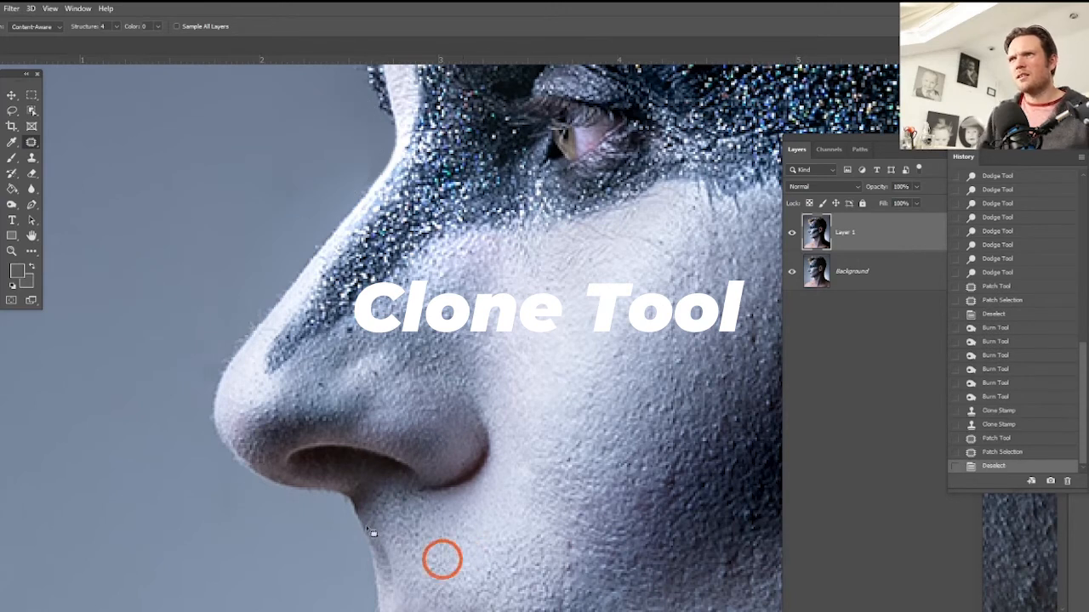
{"action": "left_click", "coordinate": [31, 158]}
{"action": "left_click", "coordinate": [352, 145]}
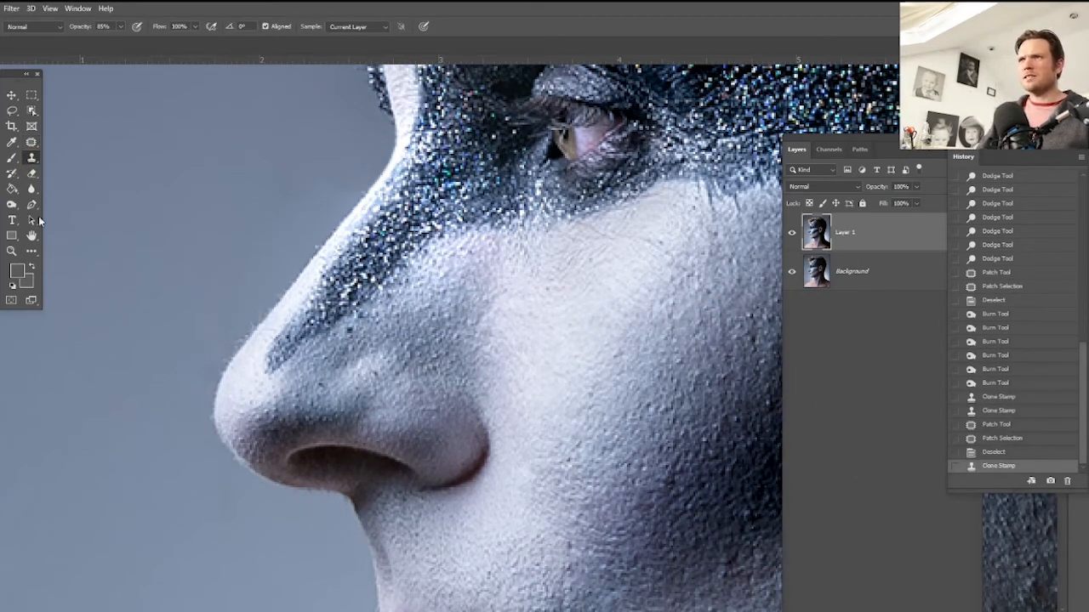
{"action": "left_click", "coordinate": [11, 174]}
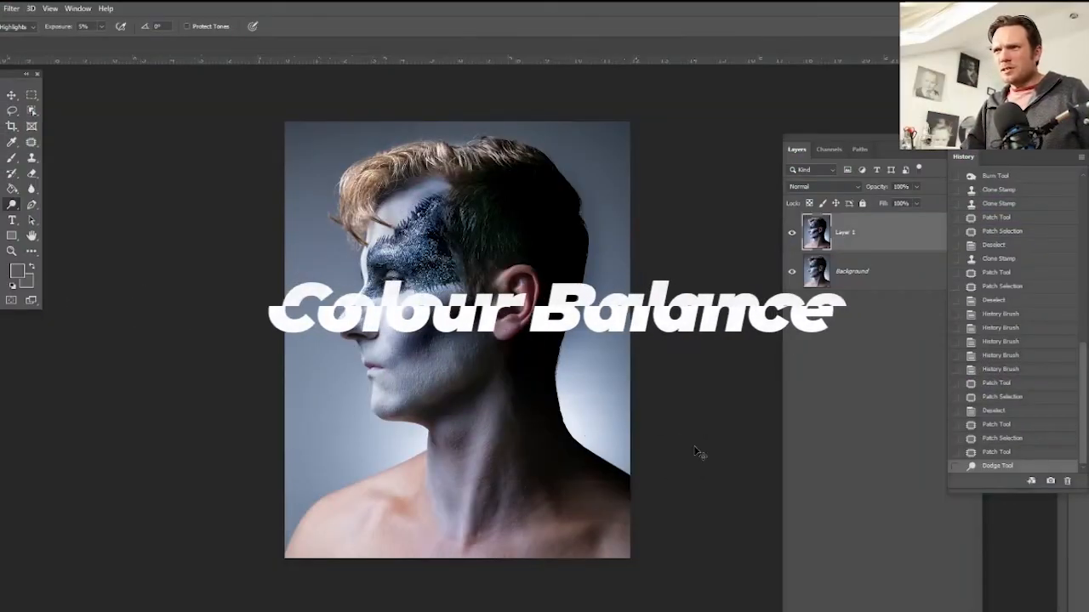
Apply a Color Balance with shadows at -16, 0, +10 and highlights shifted to magenta -8 and blue +7.
{"action": "key", "text": "ctrl+b"}
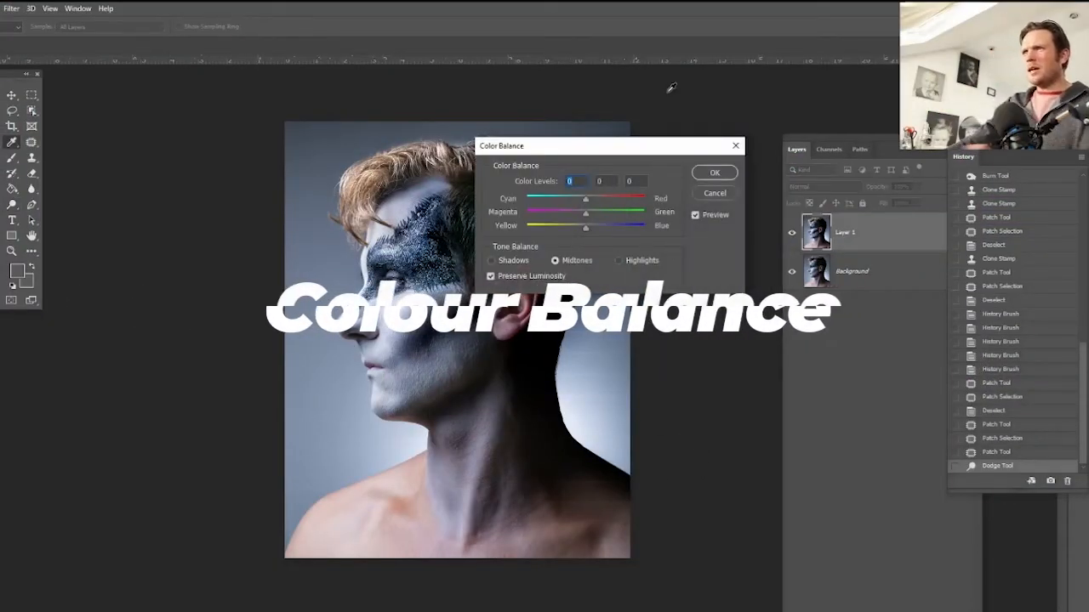
{"action": "left_click", "coordinate": [514, 262]}
{"action": "left_click", "coordinate": [588, 212]}
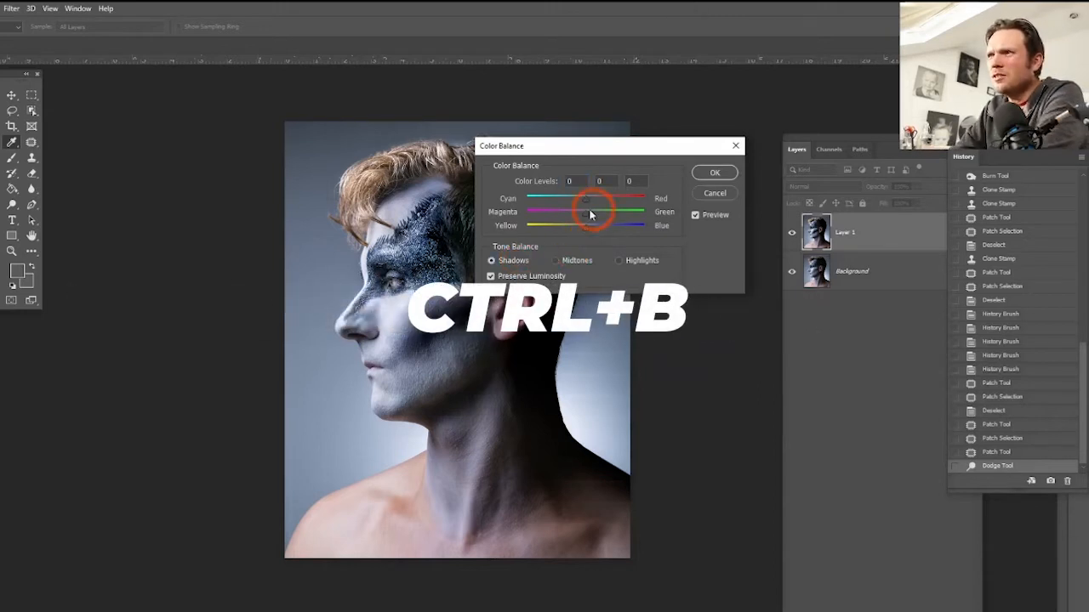
{"action": "left_click_drag", "start_coordinate": [593, 232], "coordinate": [599, 233]}
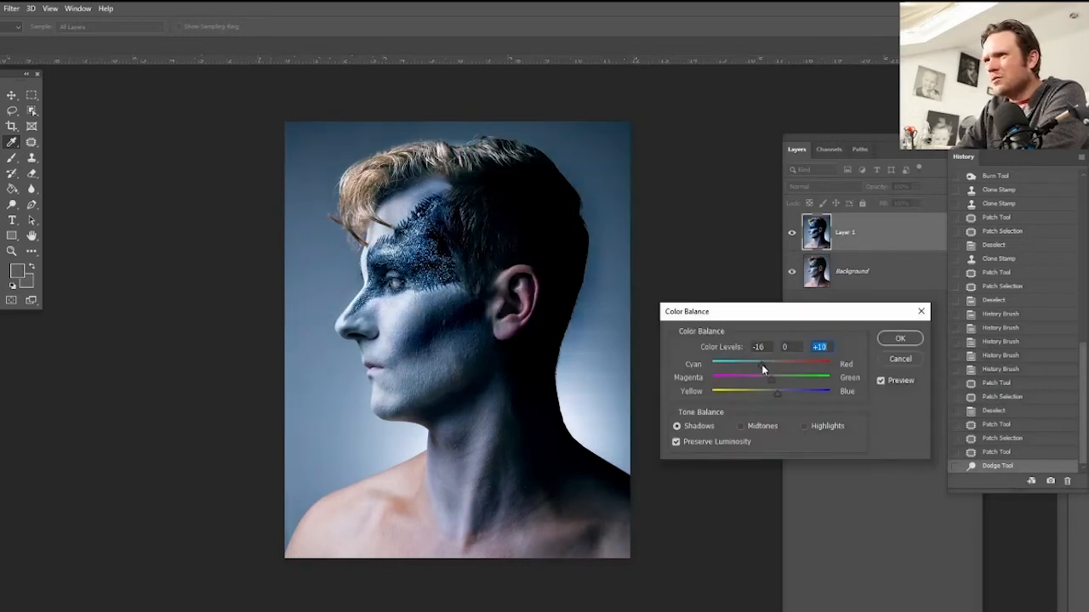
{"action": "left_click", "coordinate": [814, 427]}
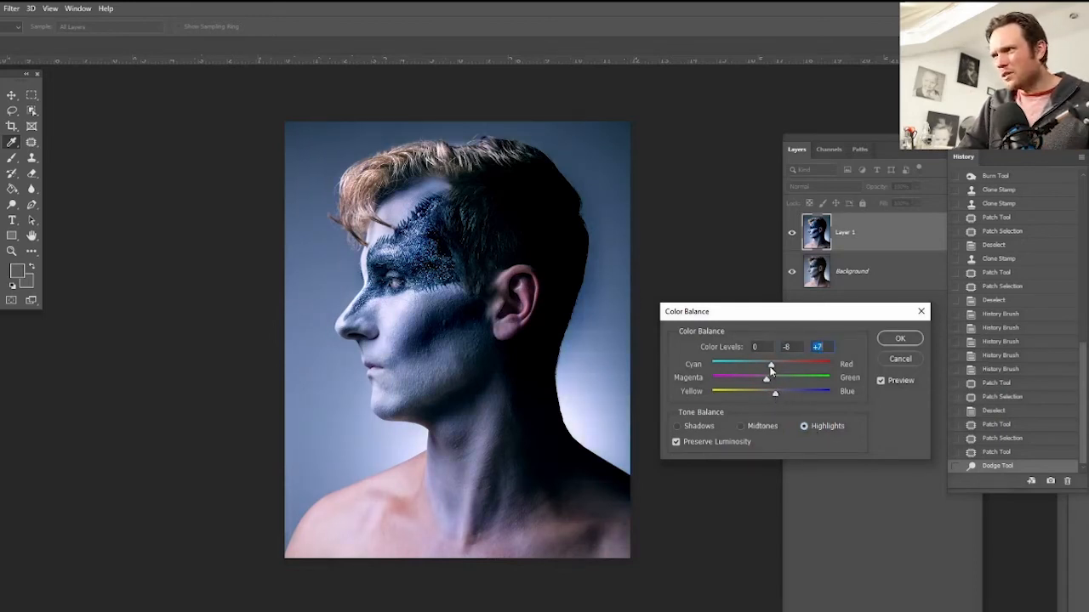
{"action": "left_click", "coordinate": [900, 337]}
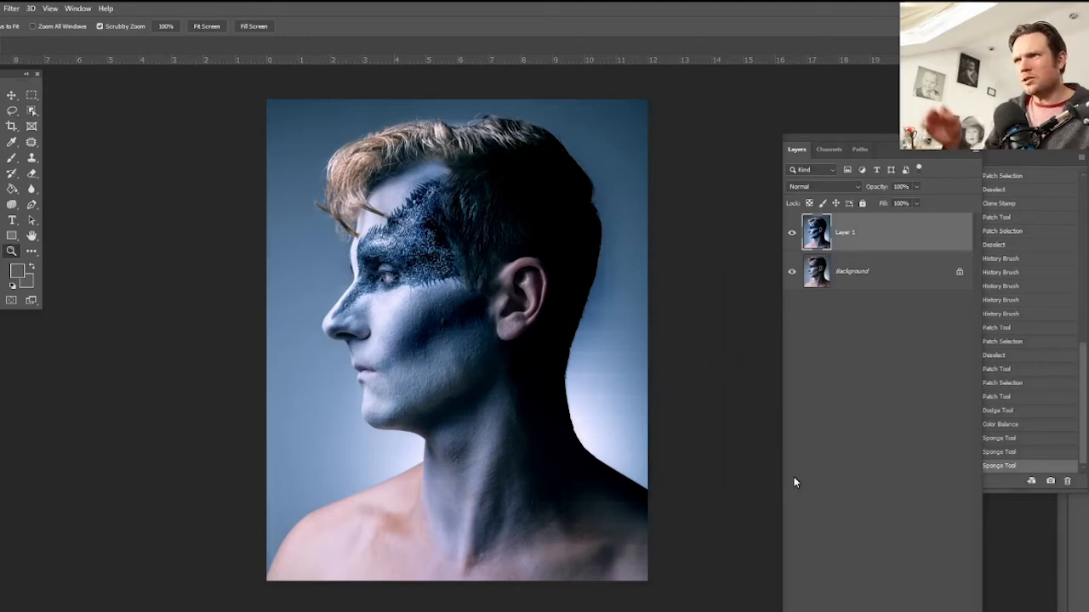
Add an Iris Blur to Layer 1 and enlarge its ellipse around the head so it reaches the side edges of the photo.
{"action": "left_click", "coordinate": [10, 10]}
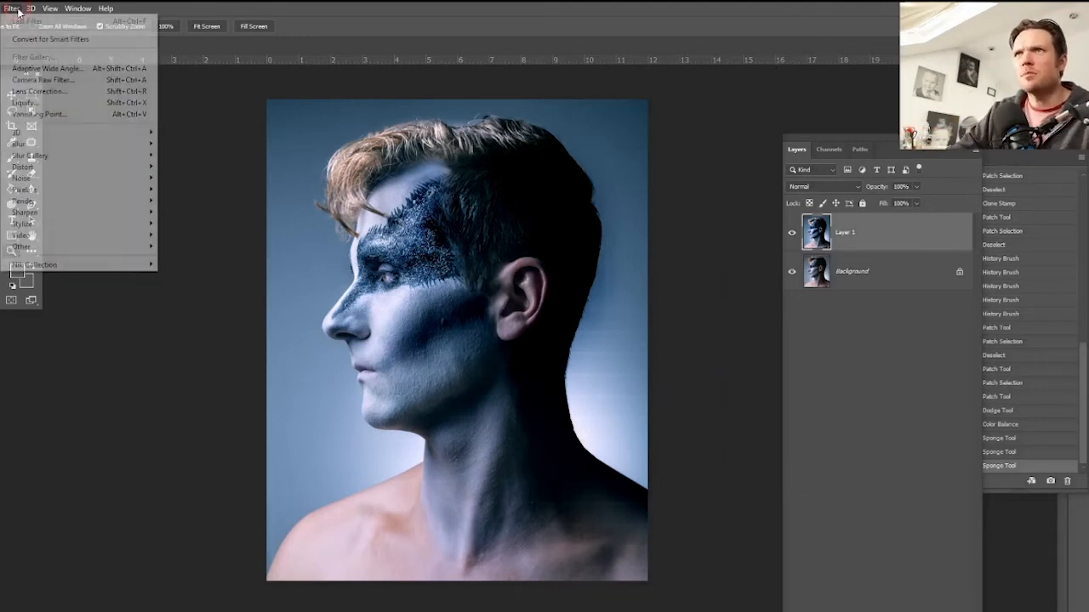
{"action": "mouse_move", "coordinate": [83, 148]}
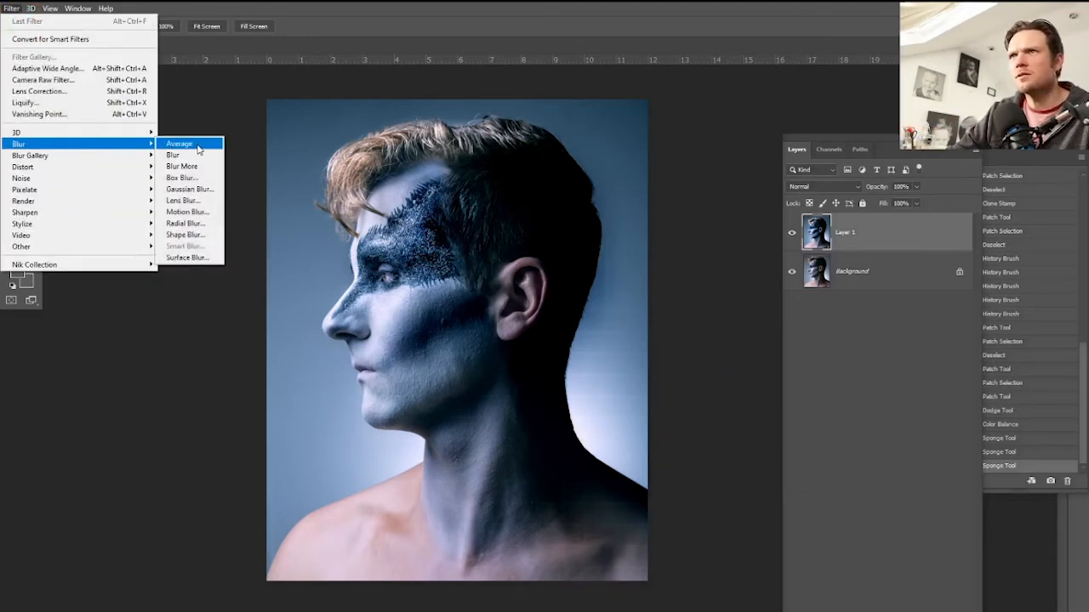
{"action": "mouse_move", "coordinate": [38, 155]}
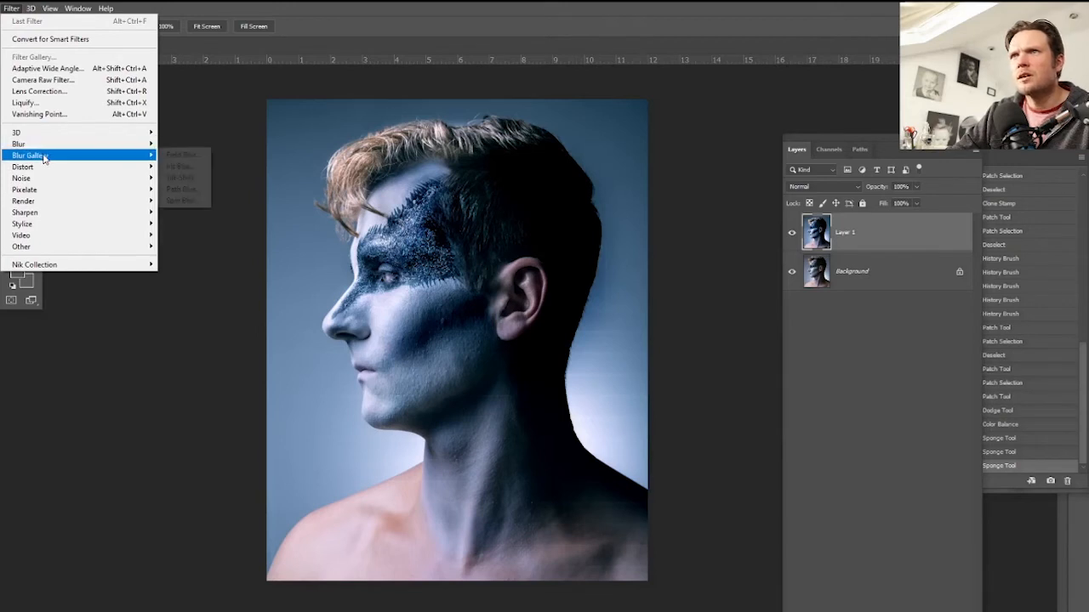
{"action": "left_click", "coordinate": [192, 167]}
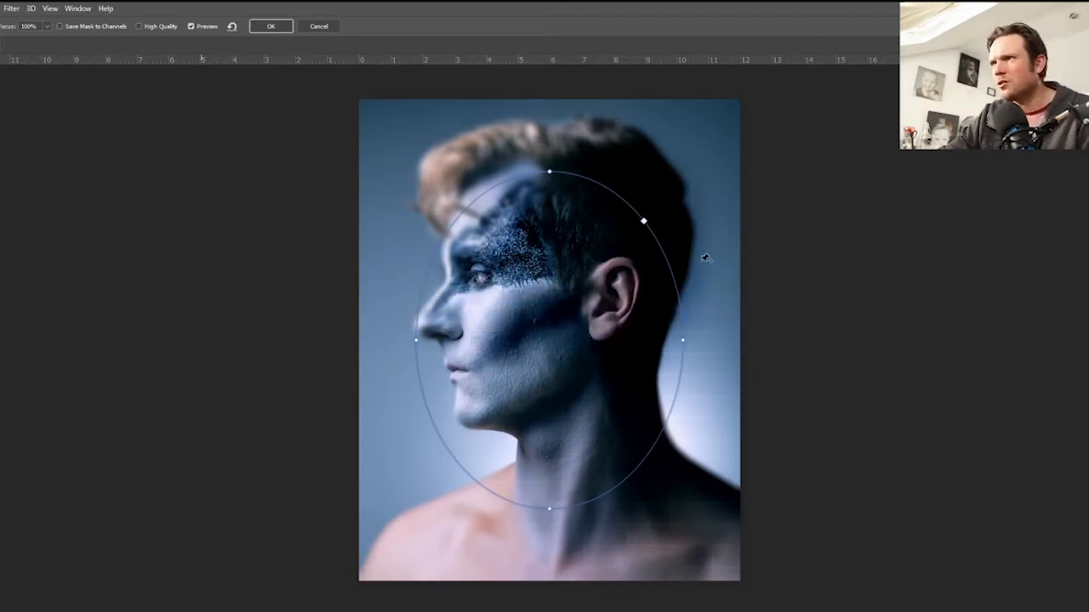
{"action": "mouse_move", "coordinate": [644, 222]}
{"action": "left_mouse_down"}
{"action": "mouse_move", "coordinate": [682, 240]}
{"action": "mouse_move", "coordinate": [682, 201]}
{"action": "mouse_move", "coordinate": [628, 254]}
{"action": "mouse_move", "coordinate": [661, 215]}
{"action": "mouse_move", "coordinate": [646, 228]}
{"action": "left_mouse_up"}
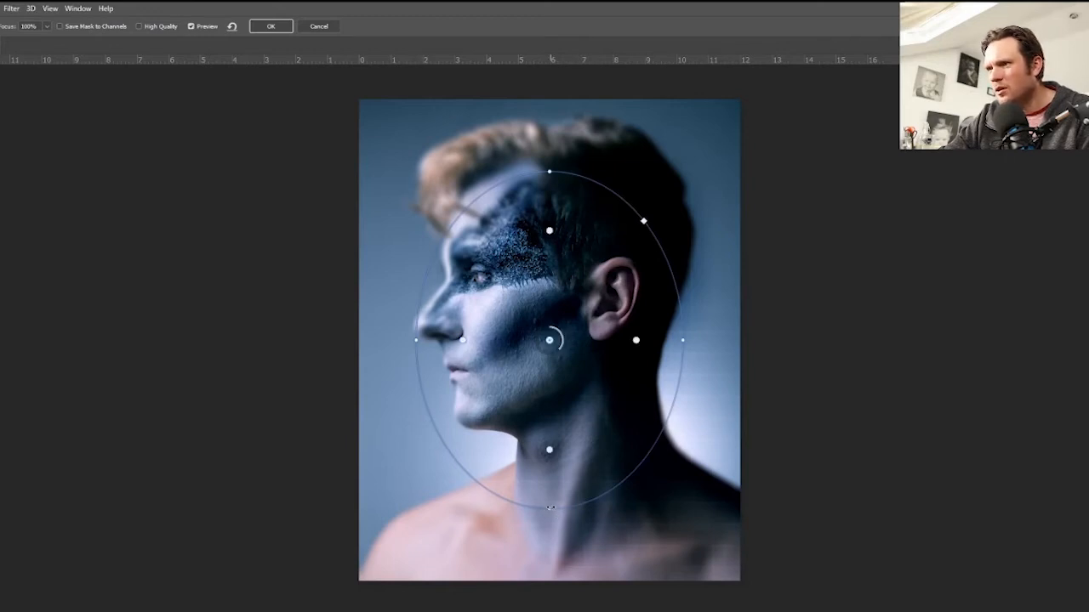
{"action": "left_click_drag", "start_coordinate": [549, 508], "coordinate": [556, 488]}
{"action": "left_click_drag", "start_coordinate": [558, 456], "coordinate": [554, 479]}
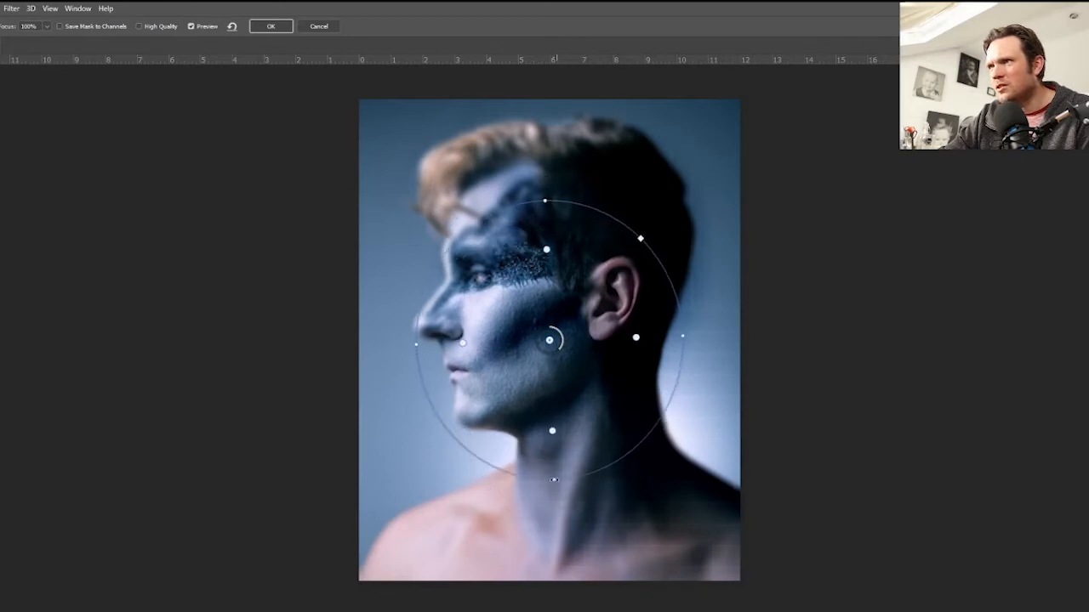
{"action": "left_click_drag", "start_coordinate": [445, 432], "coordinate": [393, 475]}
{"action": "left_click_drag", "start_coordinate": [420, 346], "coordinate": [409, 376]}
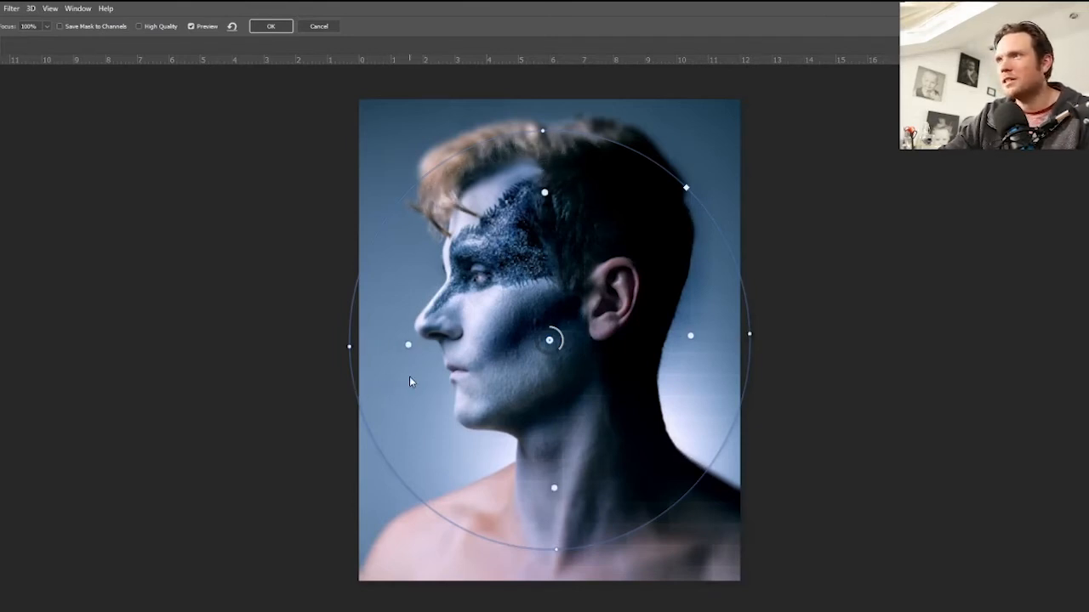
Reduce the Iris Blur strength, fine-tune the fully sharp zone at the tip of the nose and apply the filter.
{"action": "left_click_drag", "start_coordinate": [562, 347], "coordinate": [580, 320]}
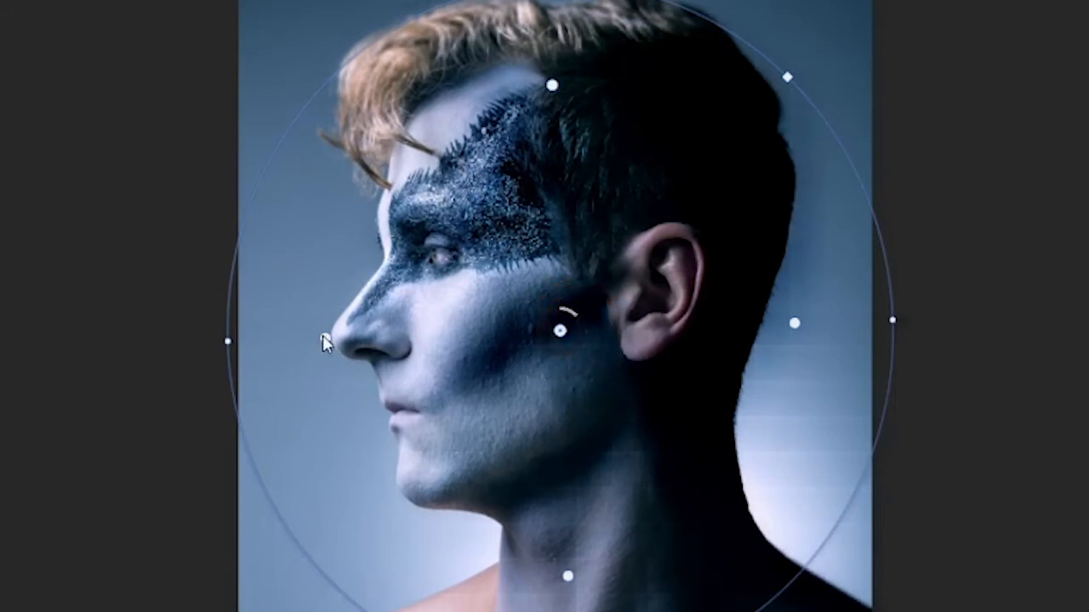
{"action": "left_click", "coordinate": [326, 337]}
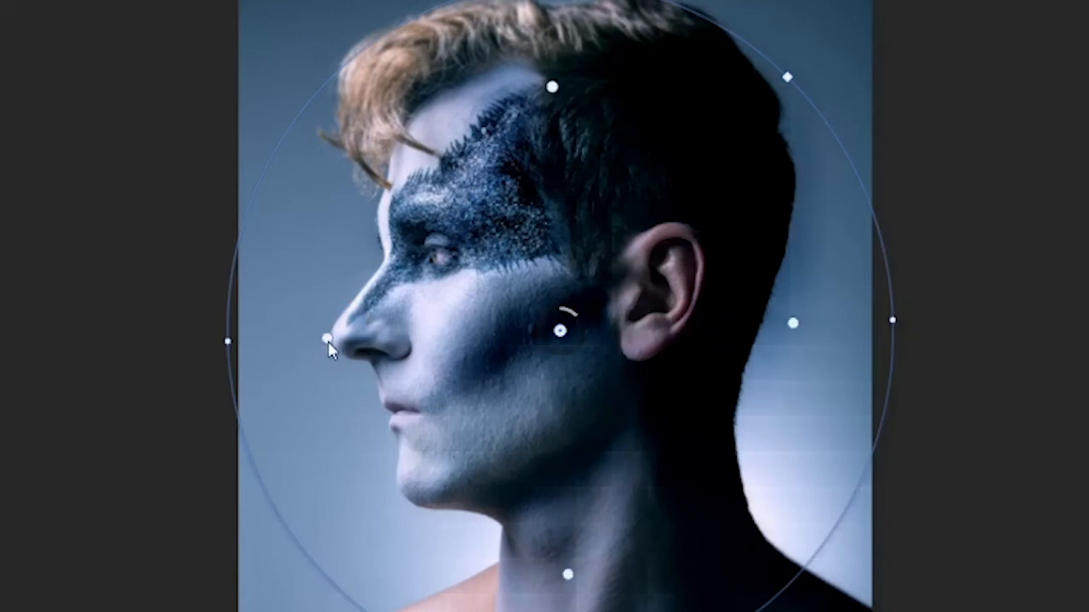
{"action": "mouse_move", "coordinate": [561, 331]}
{"action": "left_mouse_down"}
{"action": "mouse_move", "coordinate": [544, 318]}
{"action": "mouse_move", "coordinate": [572, 299]}
{"action": "mouse_move", "coordinate": [576, 317]}
{"action": "left_mouse_up"}
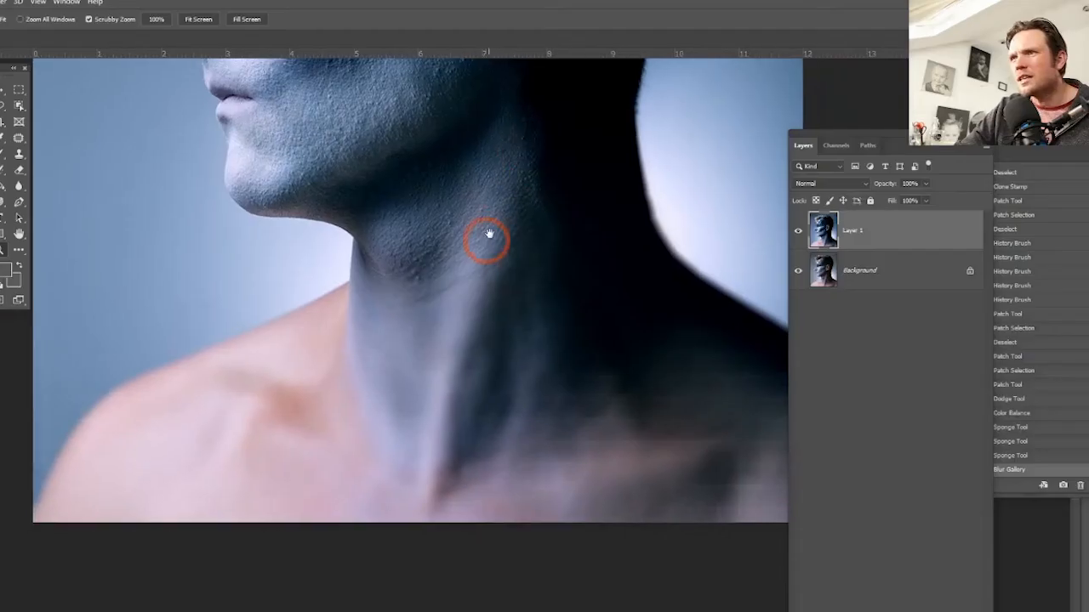
Set the history source to the last Sponge Tool state before the blur and restore neck sharpness with the History Brush at 39% opacity.
{"action": "mouse_move", "coordinate": [489, 234]}
{"action": "left_mouse_down"}
{"action": "mouse_move", "coordinate": [550, 366]}
{"action": "mouse_move", "coordinate": [503, 326]}
{"action": "mouse_move", "coordinate": [471, 245]}
{"action": "left_mouse_up"}
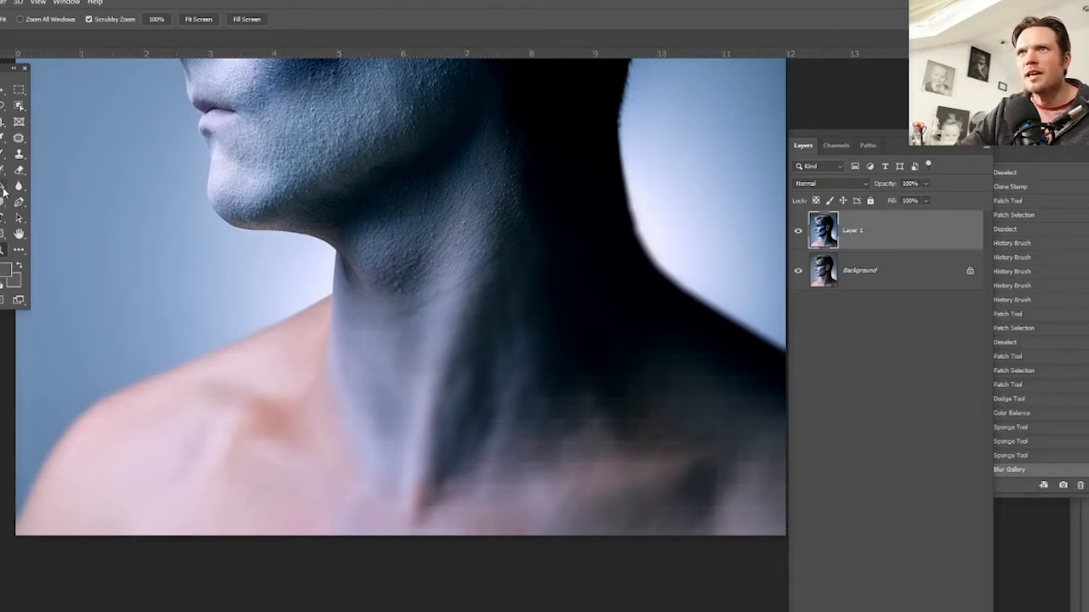
{"action": "left_click", "coordinate": [964, 456]}
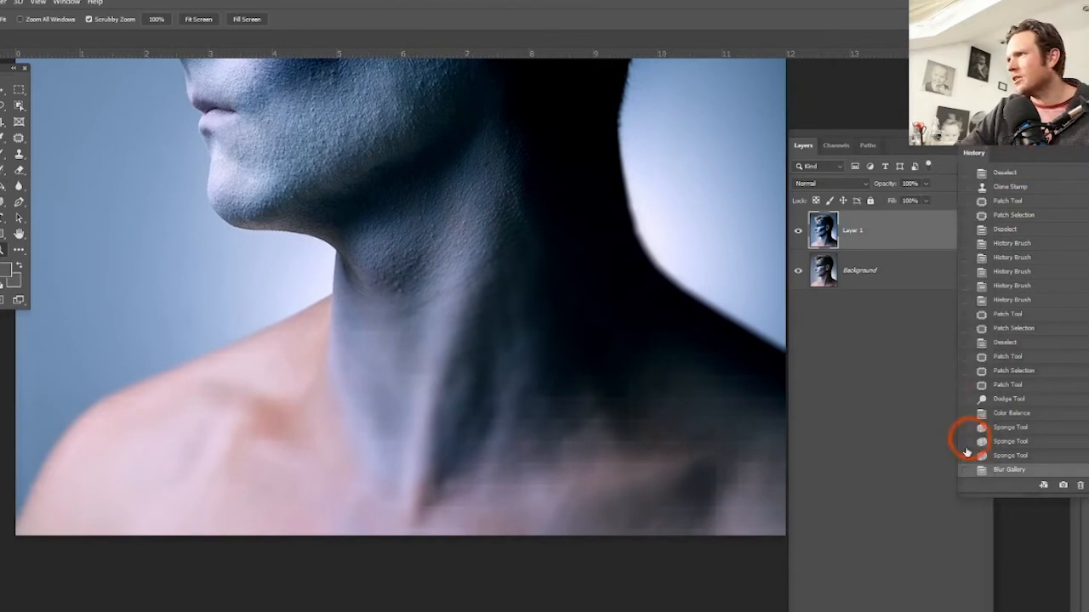
{"action": "left_click", "coordinate": [4, 171]}
{"action": "mouse_move", "coordinate": [387, 357]}
{"action": "left_mouse_down"}
{"action": "mouse_move", "coordinate": [352, 330]}
{"action": "mouse_move", "coordinate": [408, 358]}
{"action": "mouse_move", "coordinate": [570, 258]}
{"action": "left_mouse_up"}
{"action": "mouse_move", "coordinate": [359, 312]}
{"action": "left_mouse_down"}
{"action": "mouse_move", "coordinate": [462, 316]}
{"action": "mouse_move", "coordinate": [382, 311]}
{"action": "mouse_move", "coordinate": [400, 298]}
{"action": "left_mouse_up"}
{"action": "left_click_drag", "start_coordinate": [540, 194], "coordinate": [611, 187]}
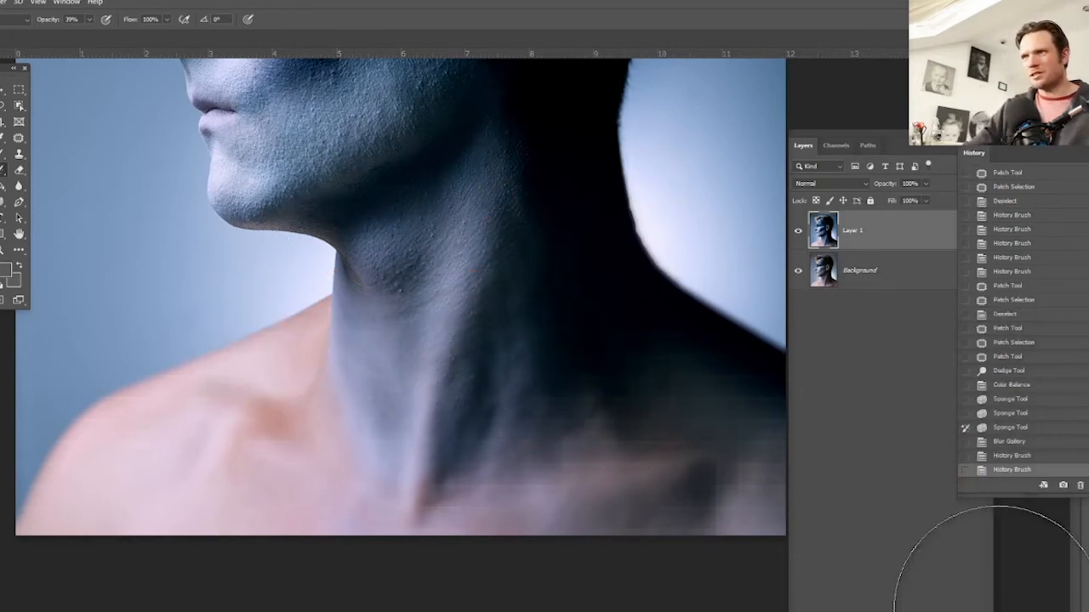
Compare the retouch with the original photo by going back to the opening history state, and head back to the latest state.
{"action": "key", "text": "ctrl+minus"}
{"action": "key", "text": "ctrl+minus"}
{"action": "key", "text": "ctrl+minus"}
{"action": "key", "text": "ctrl+minus"}
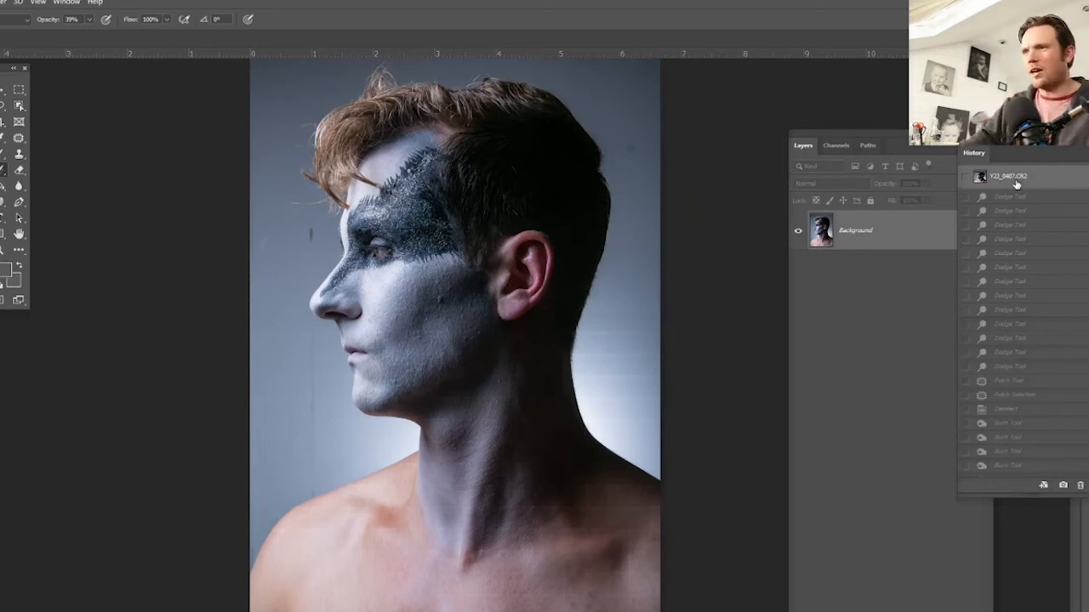
{"action": "scroll", "coordinate": [1002, 425], "scroll_direction": "down", "scroll_amount": 10}
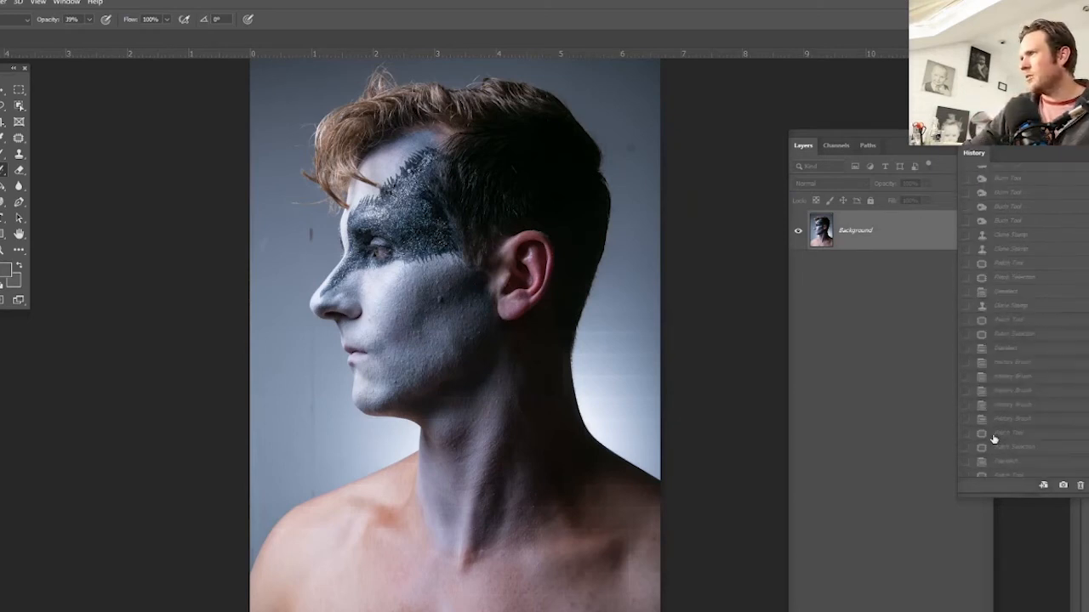